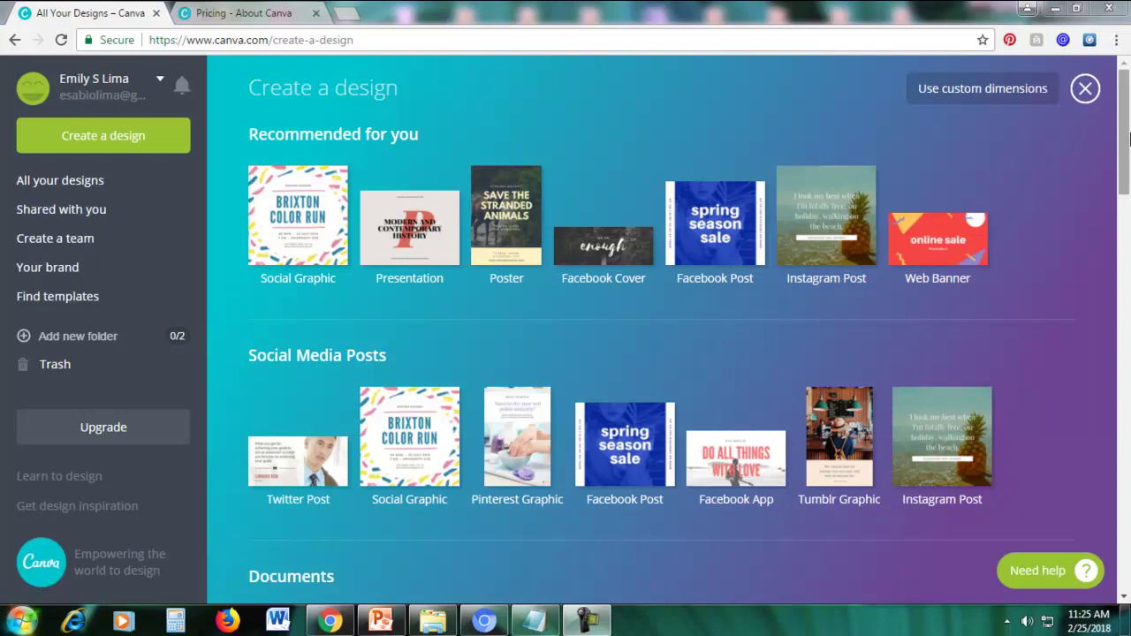
Step: Review the available design types from Social Media Posts through Documents, Blogging & eBooks, Marketing Materials, Headers, Events and Ads
drag(1123, 132, 1128, 190)
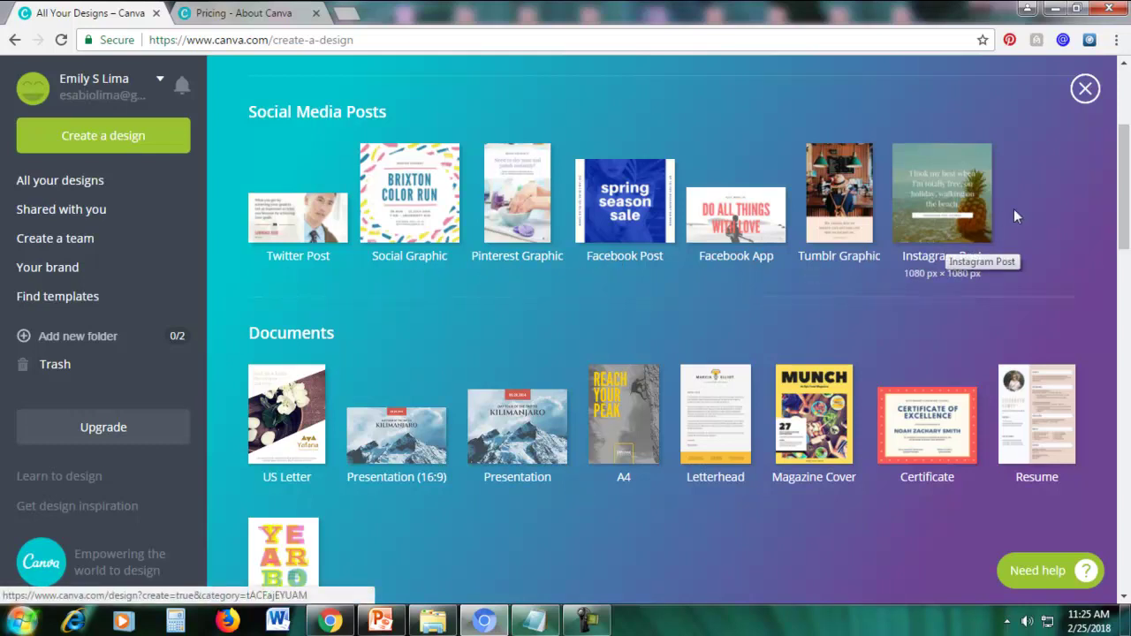
drag(1124, 202, 1129, 233)
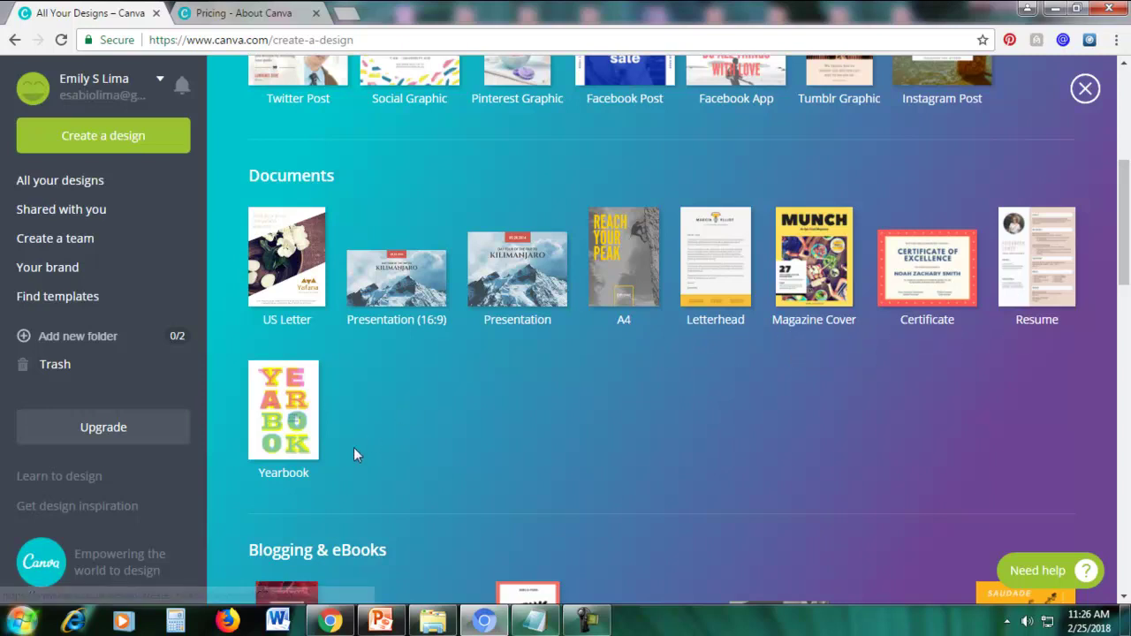
scroll(353, 446, down, 4)
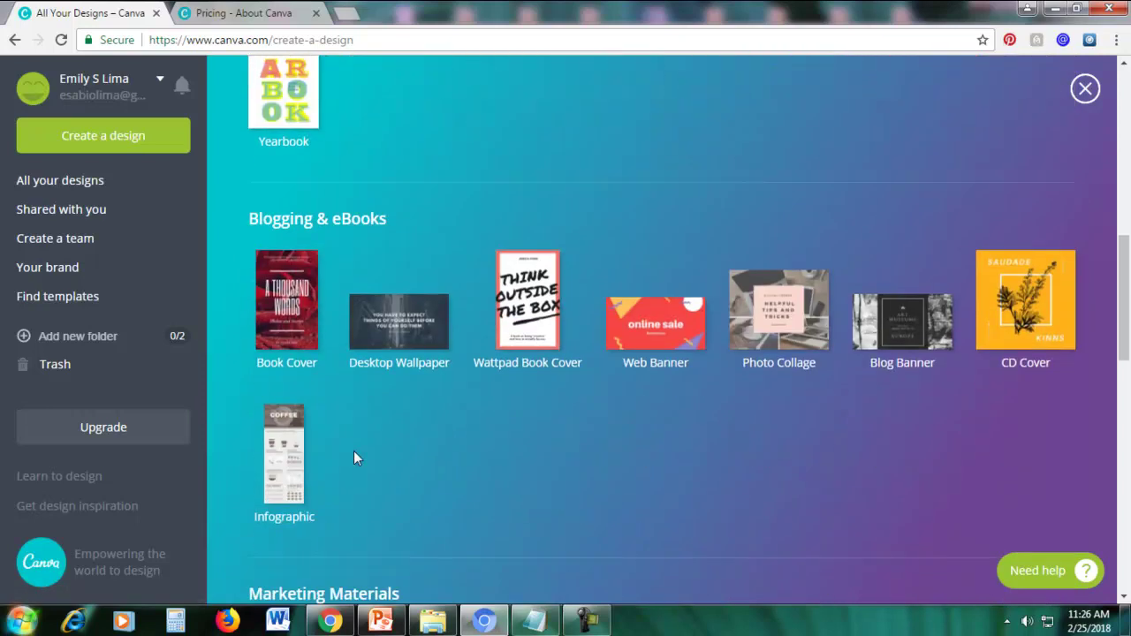
scroll(366, 440, down, 2)
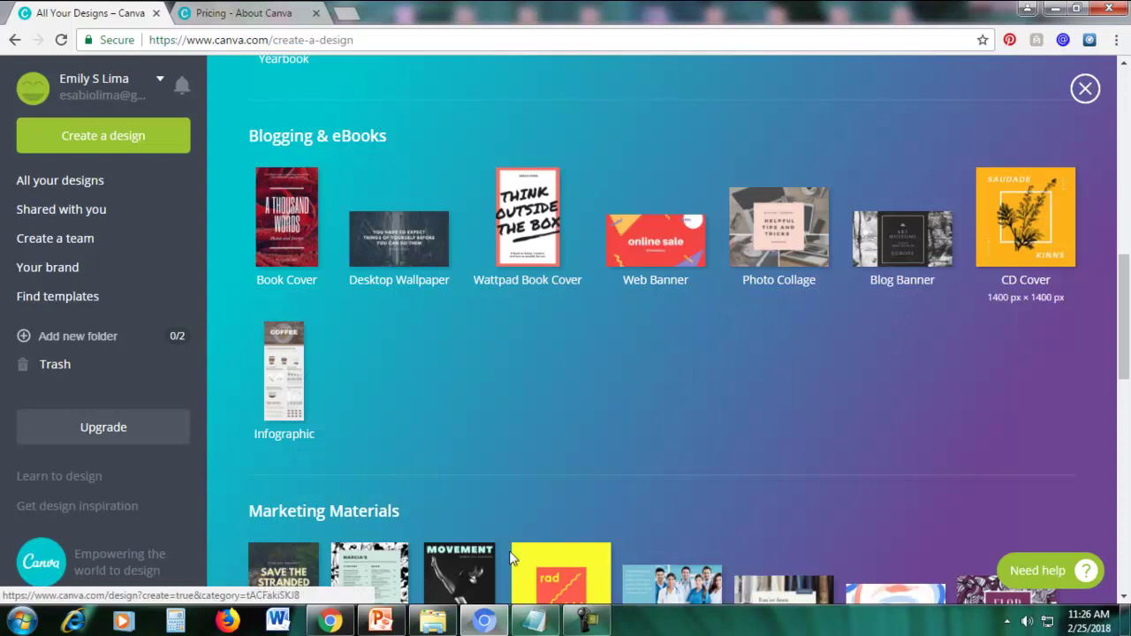
drag(1122, 298, 1124, 380)
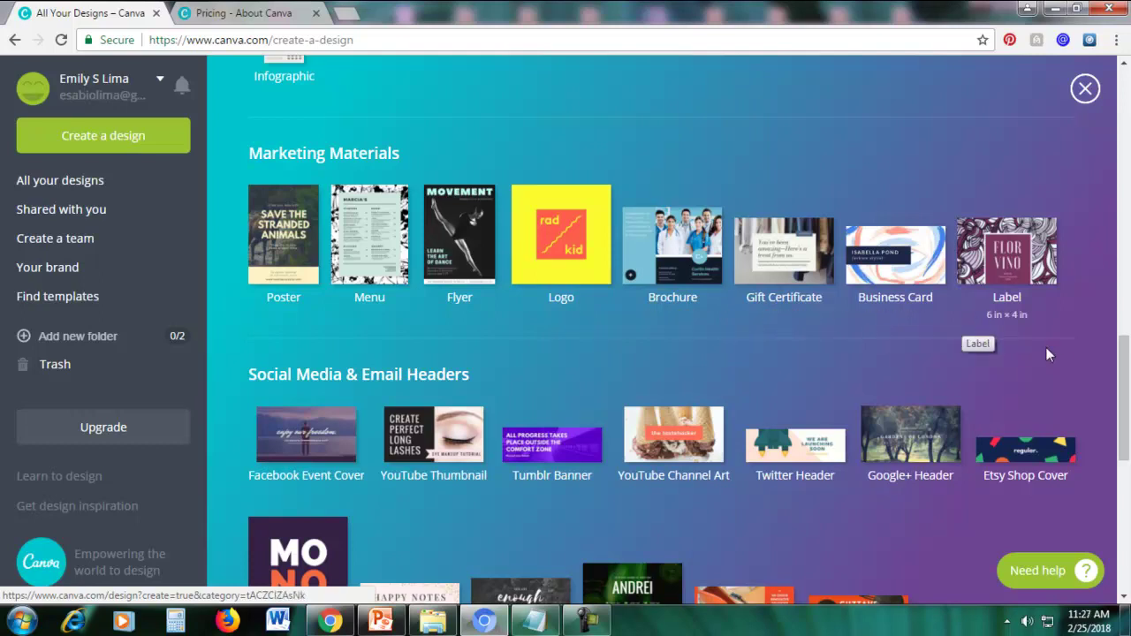
scroll(1126, 409, down, 3)
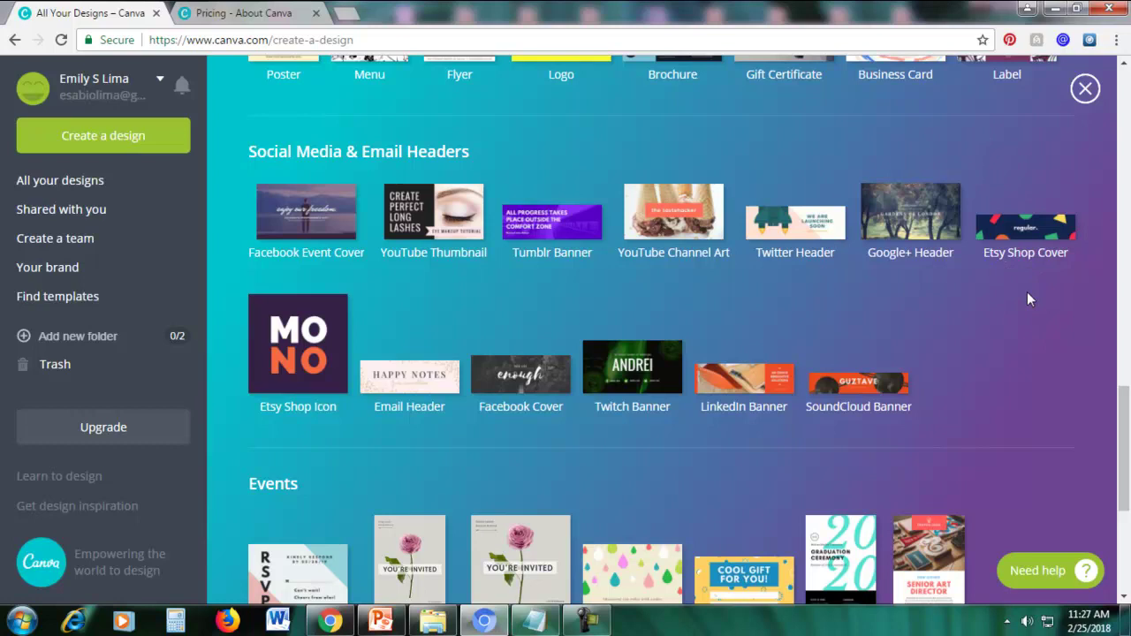
scroll(1027, 302, down, 3)
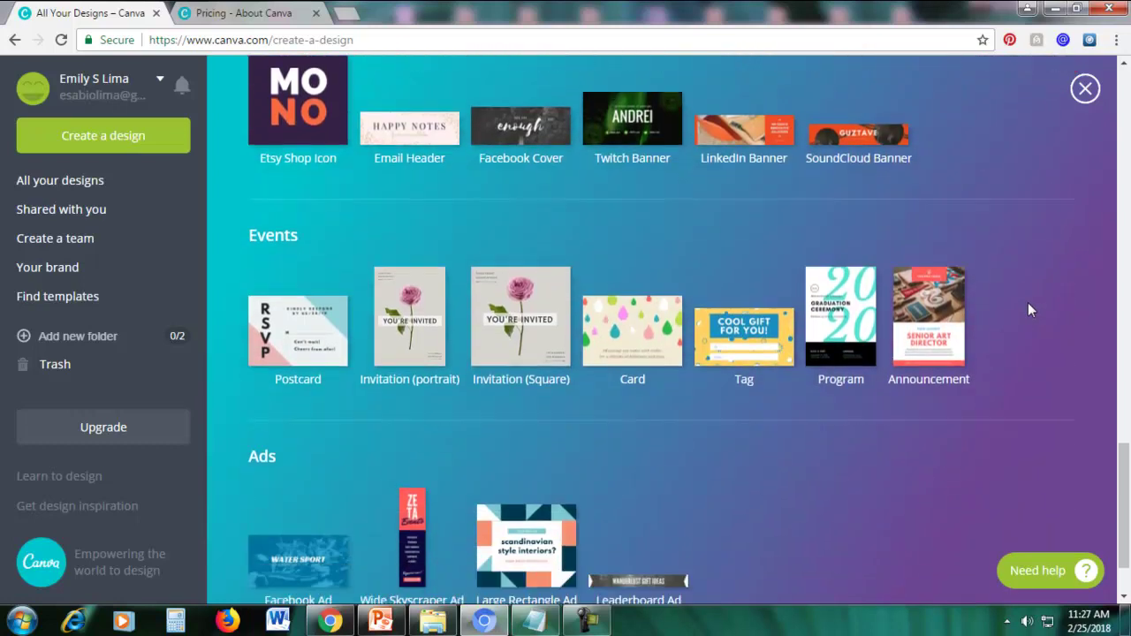
scroll(1027, 302, down, 1)
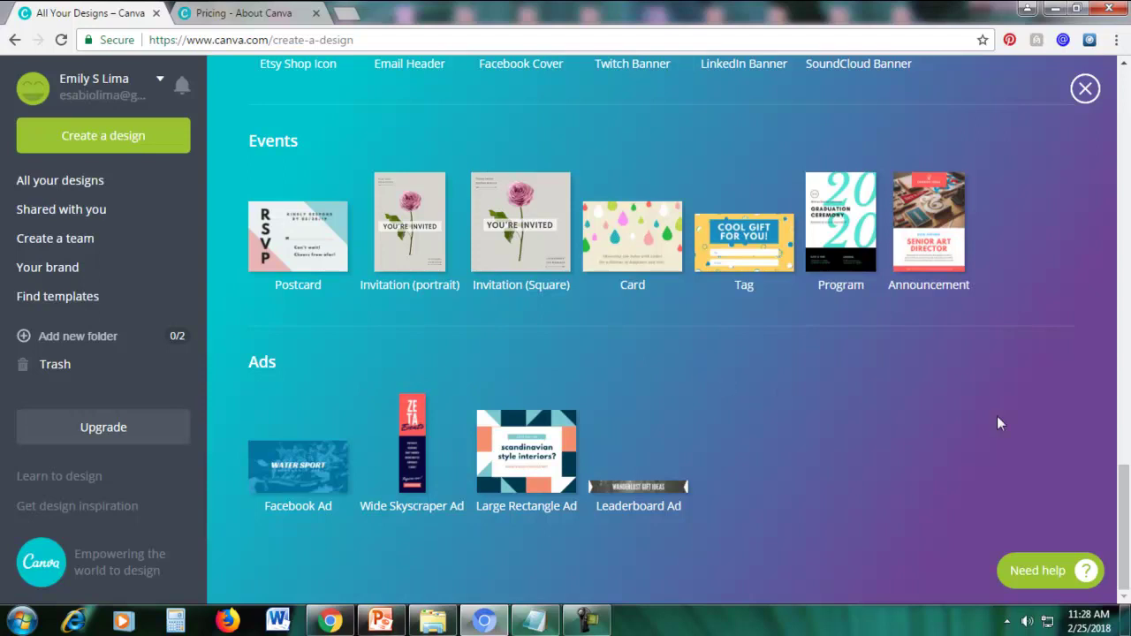
drag(1125, 477, 1125, 84)
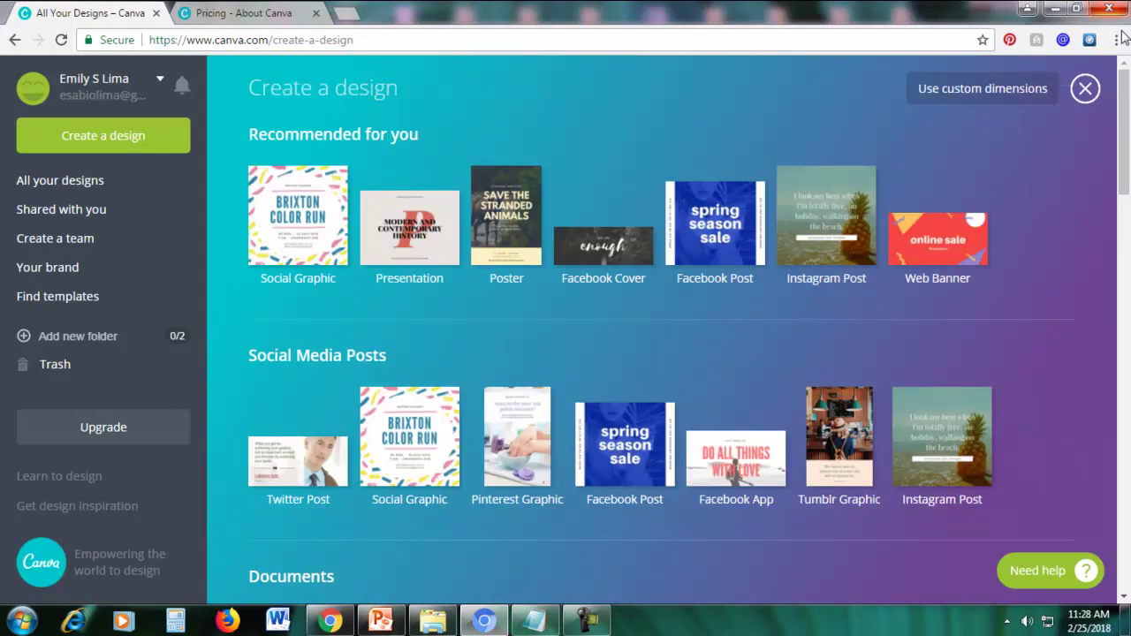
Step: Create a new Social Graphic design from the Social Media Posts category
drag(1125, 177, 1126, 203)
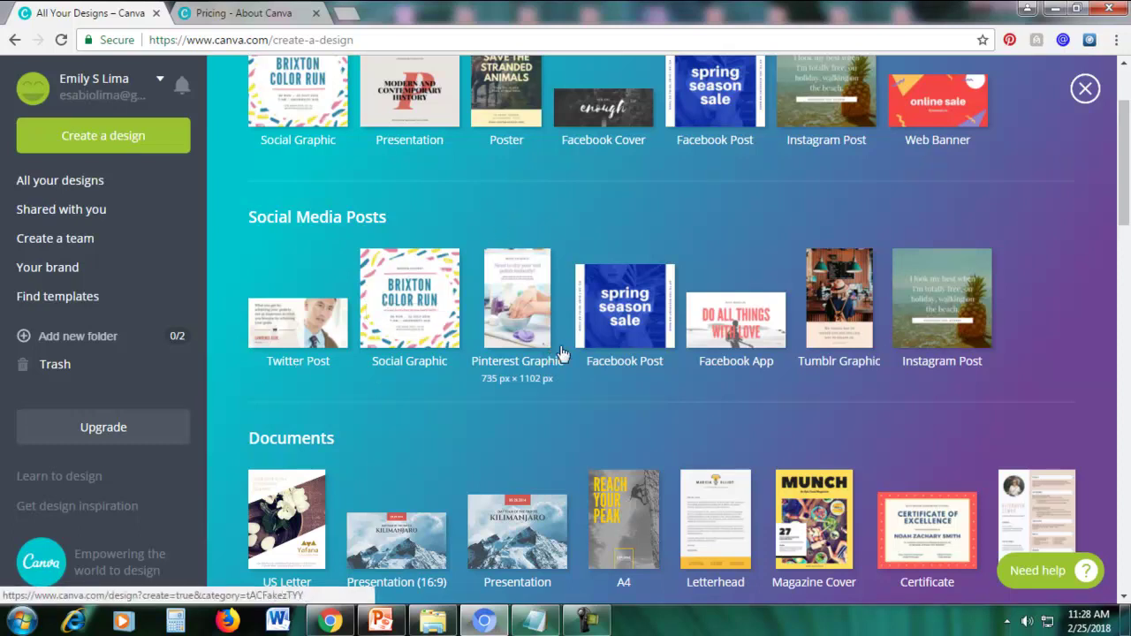
drag(1126, 205, 1126, 221)
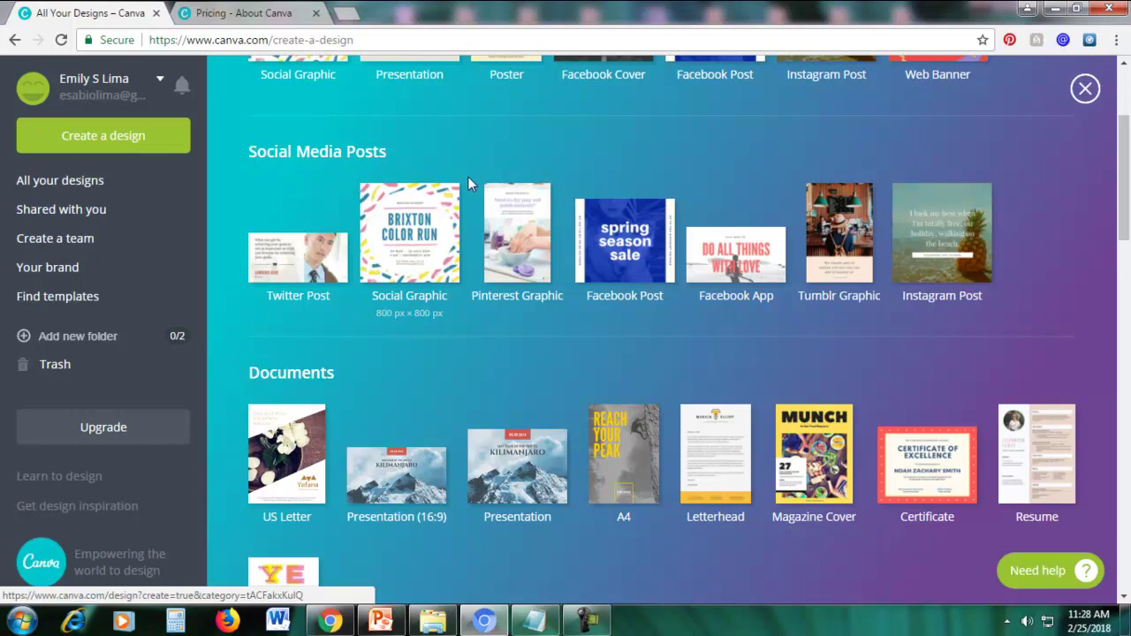
click(409, 255)
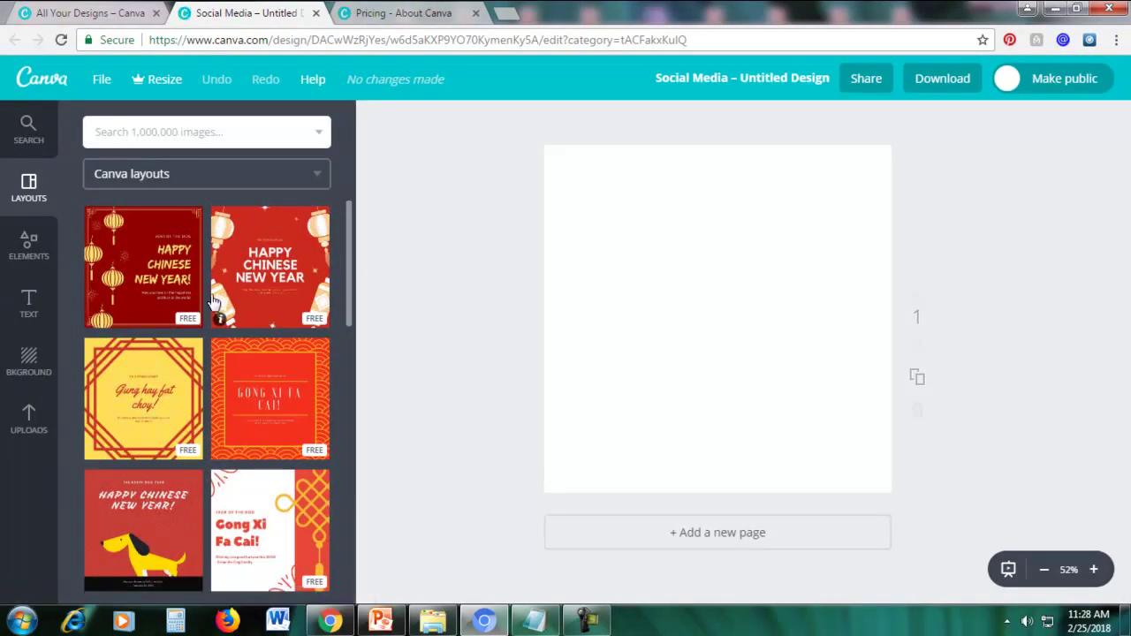
Step: Find the free "Today I am golden" layout among the Canva layouts and apply it to the blank page
scroll(207, 305, down, 10)
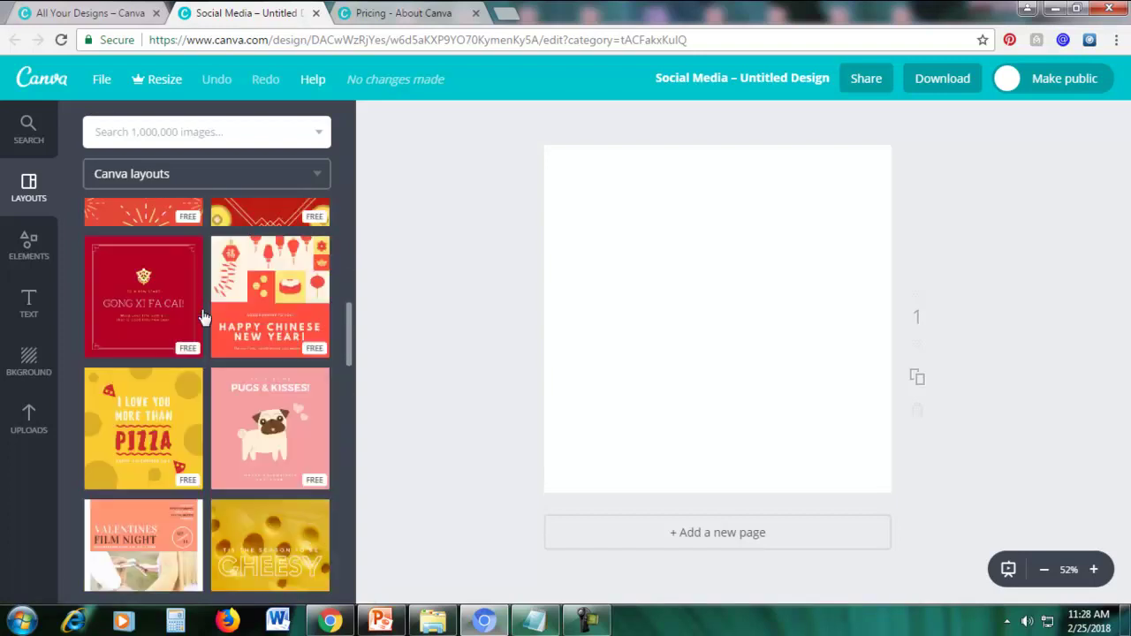
scroll(203, 316, down, 10)
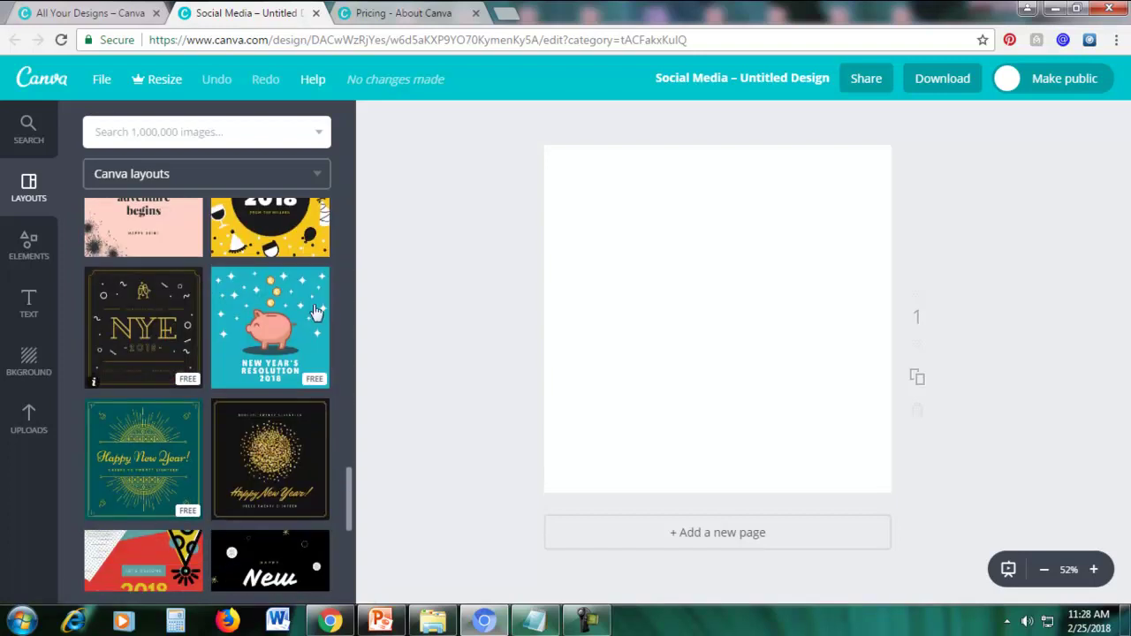
scroll(212, 340, down, 4)
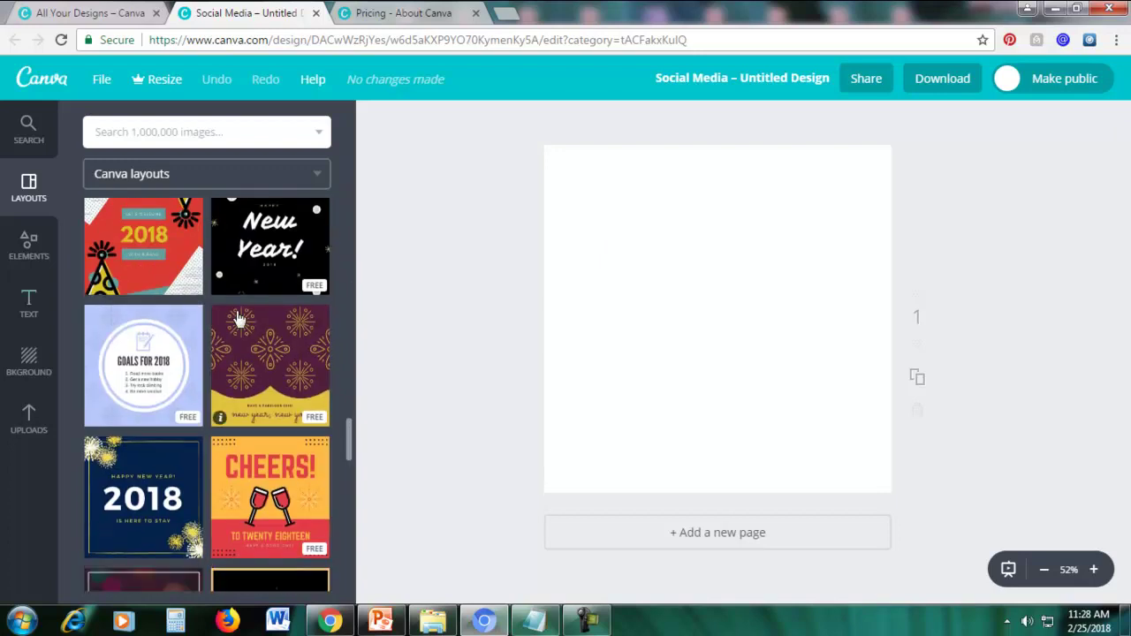
scroll(239, 318, down, 5)
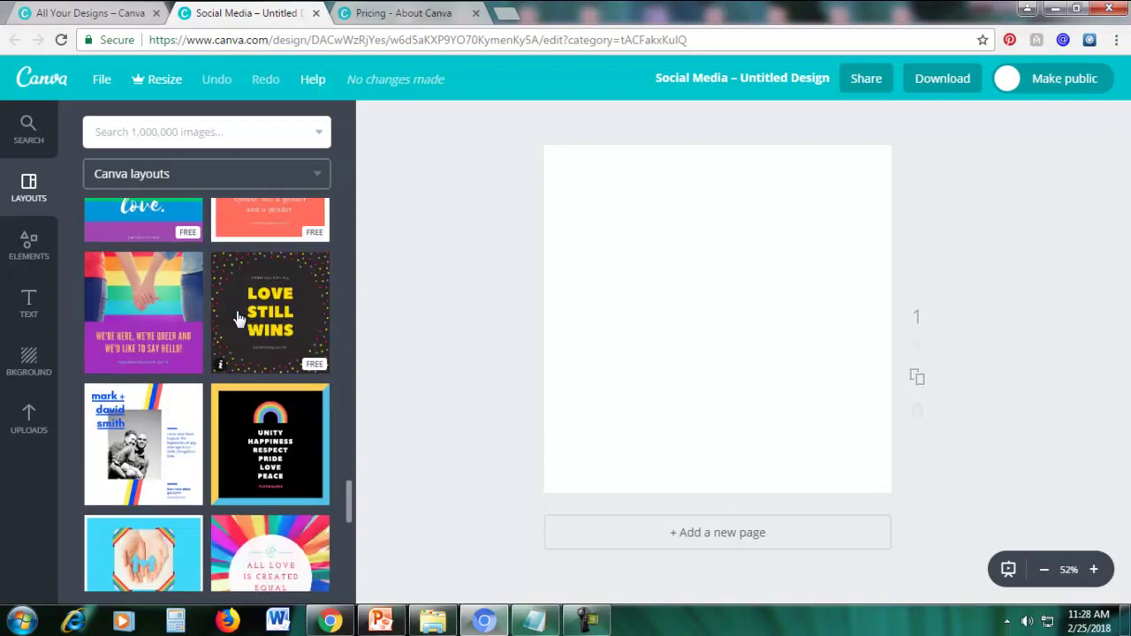
scroll(238, 318, down, 4)
scroll(237, 318, down, 6)
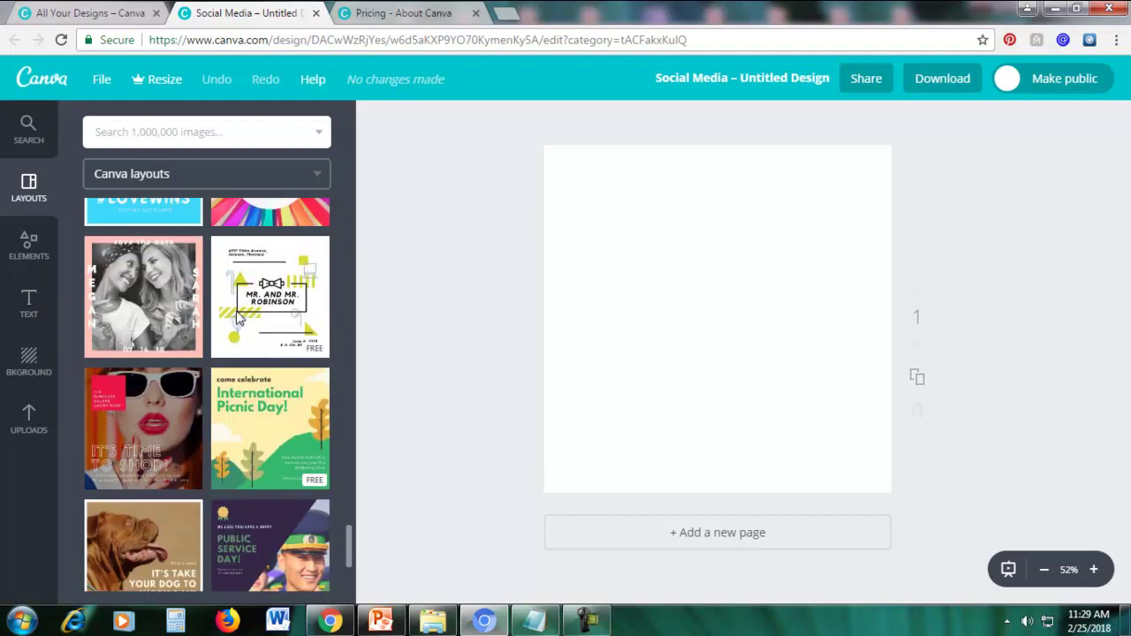
scroll(239, 318, down, 2)
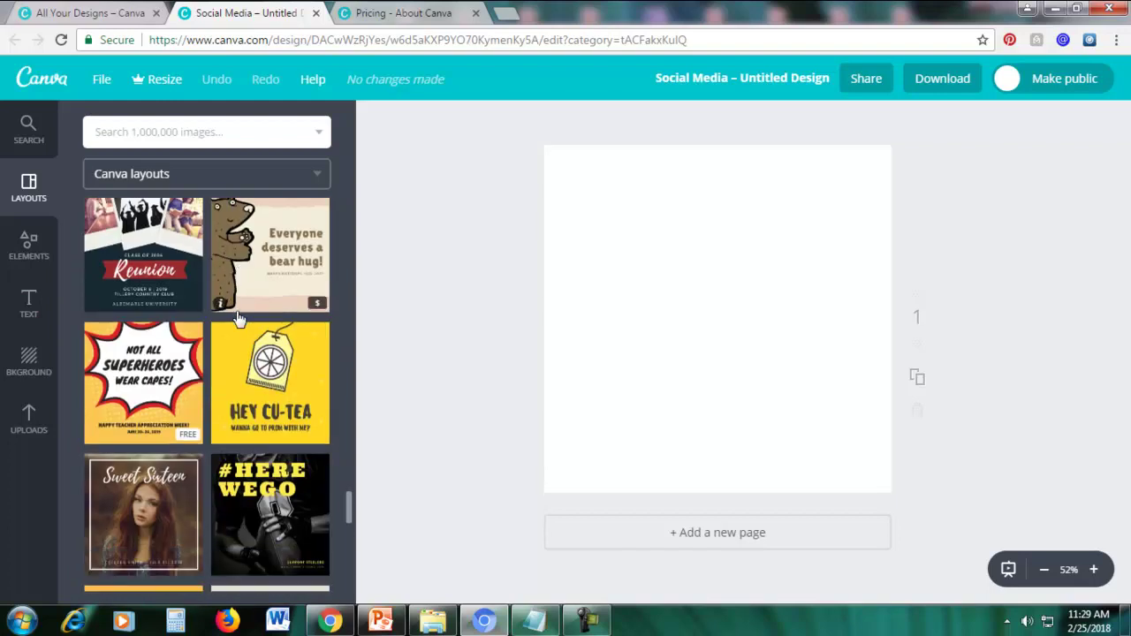
scroll(239, 318, down, 7)
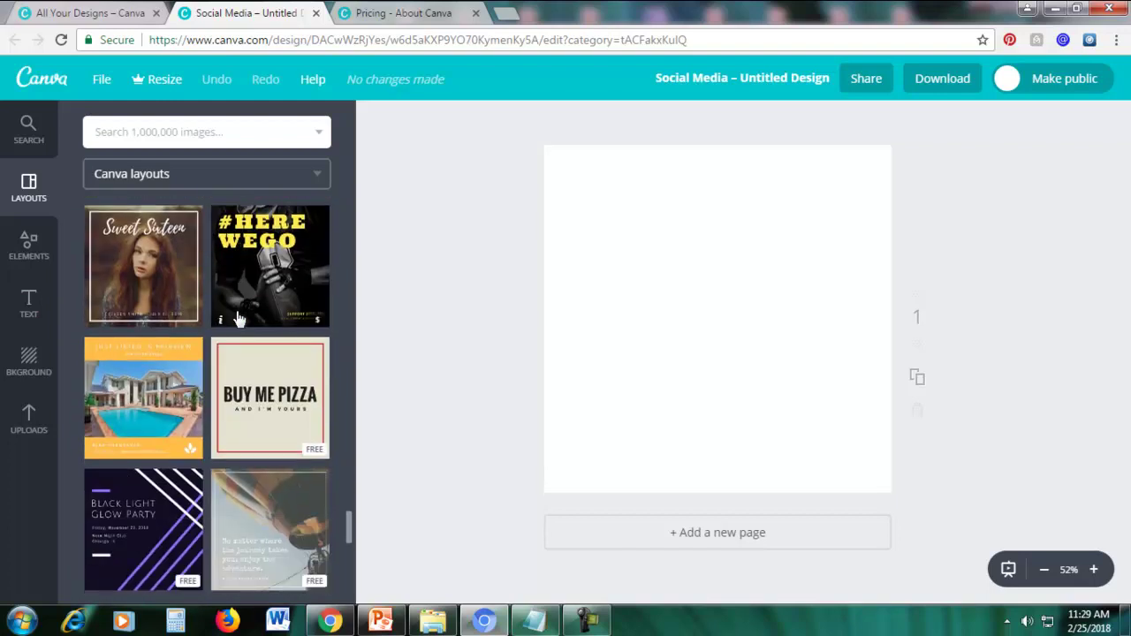
scroll(236, 318, down, 4)
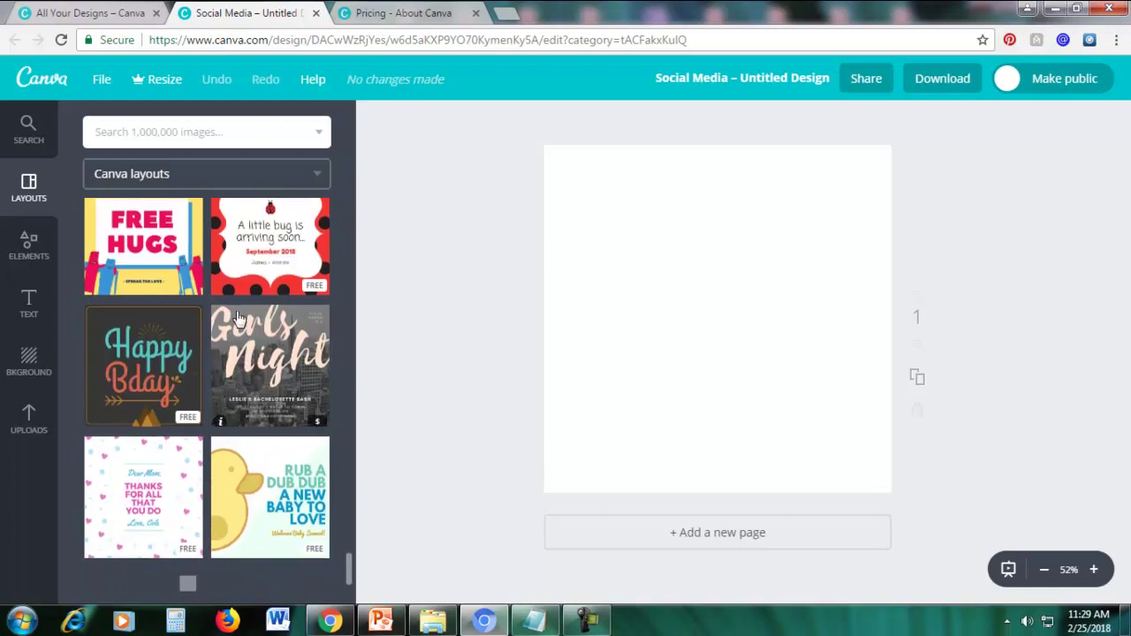
scroll(237, 318, down, 8)
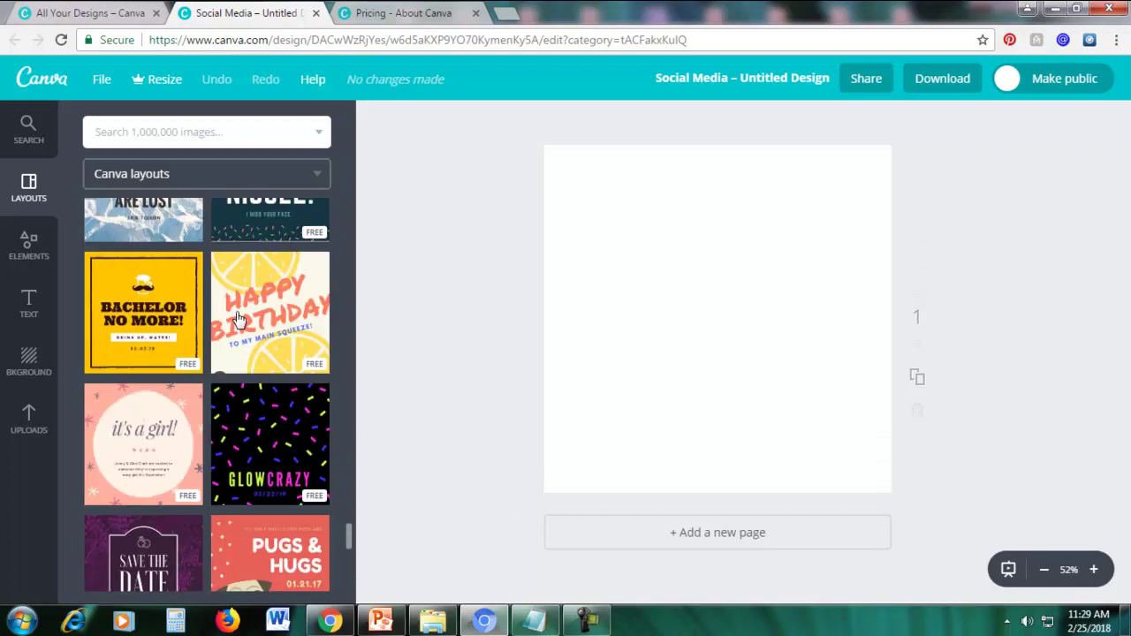
scroll(256, 366, down, 5)
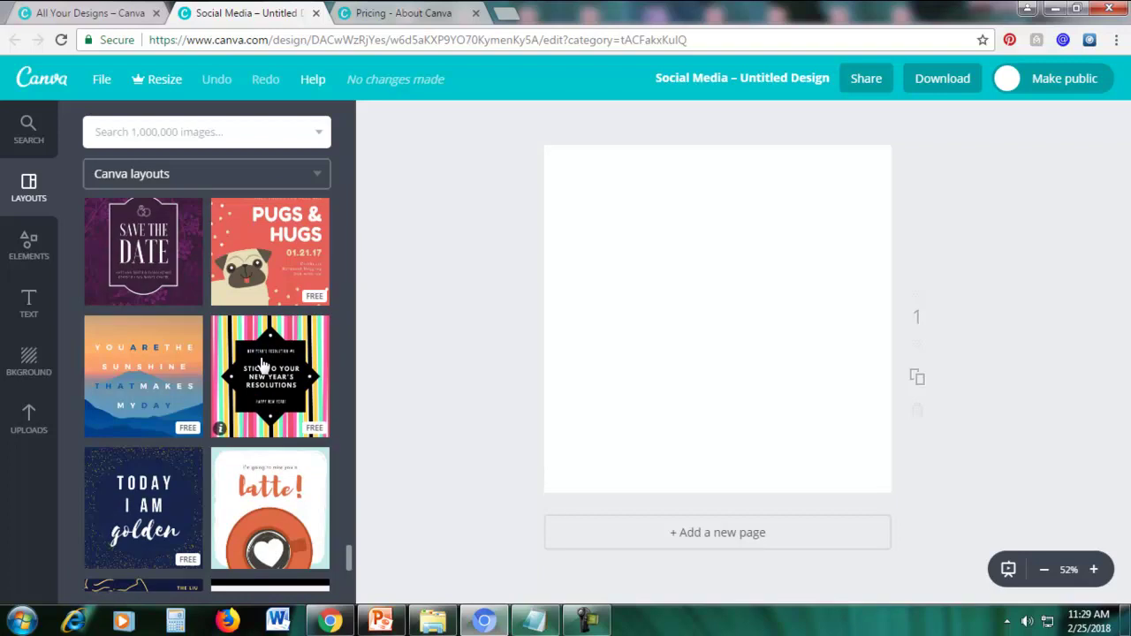
scroll(254, 340, down, 3)
scroll(255, 340, up, 1)
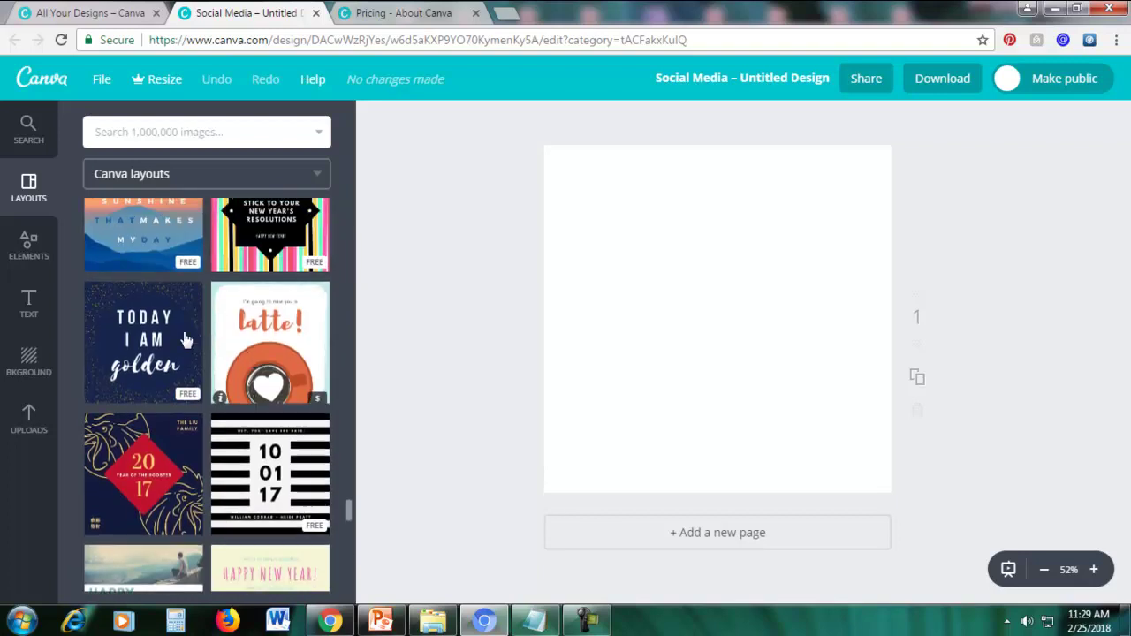
click(158, 341)
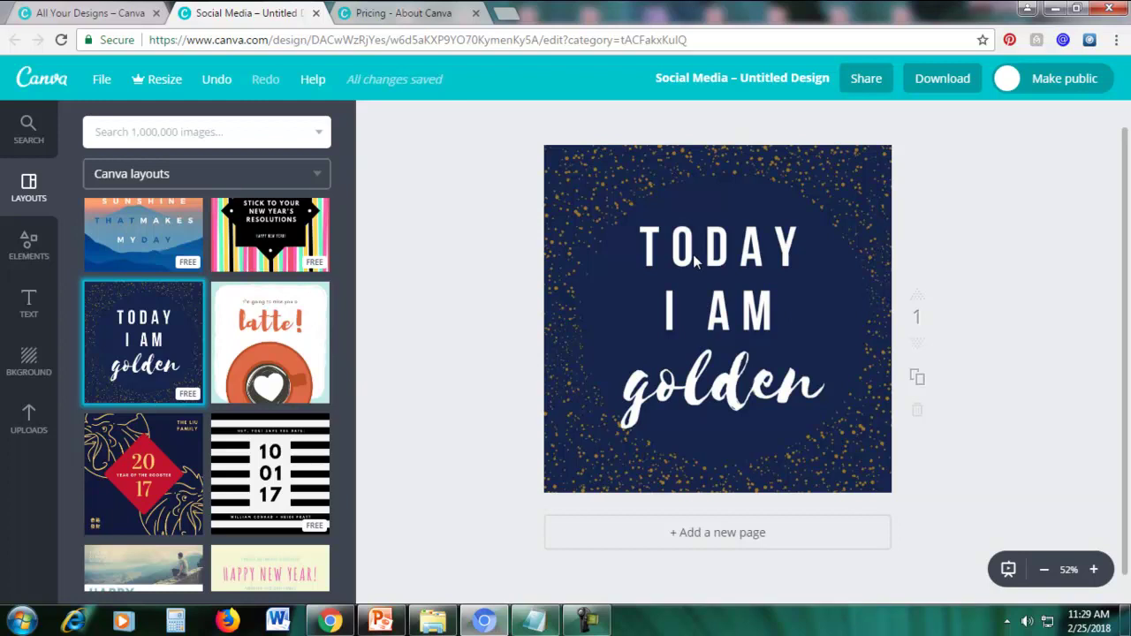
Step: Copy the line "Life is a beautiful struggle" from the list of quotes in Notepad
click(747, 254)
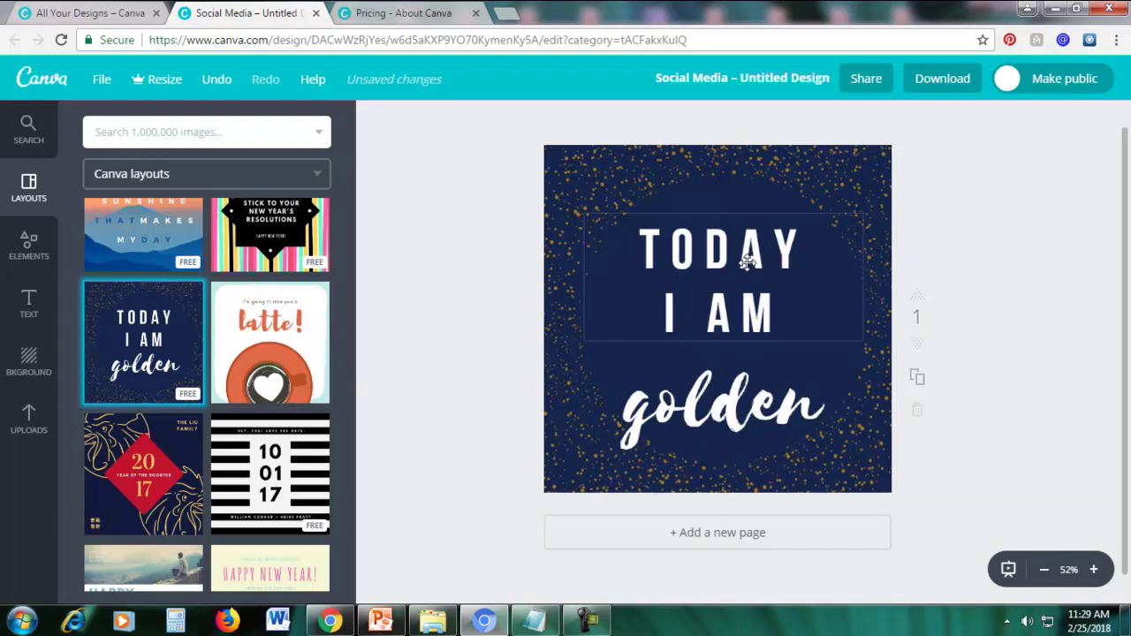
double_click(746, 261)
click(669, 253)
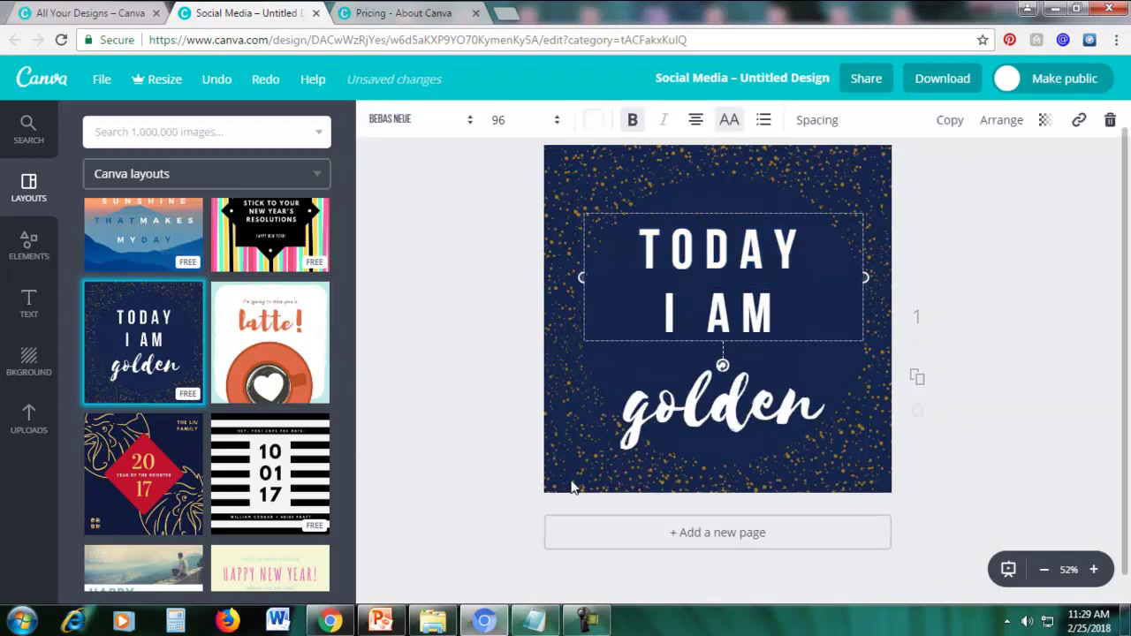
click(533, 624)
double_click(893, 401)
click(860, 382)
key(shift+End)
right_click(917, 379)
click(932, 202)
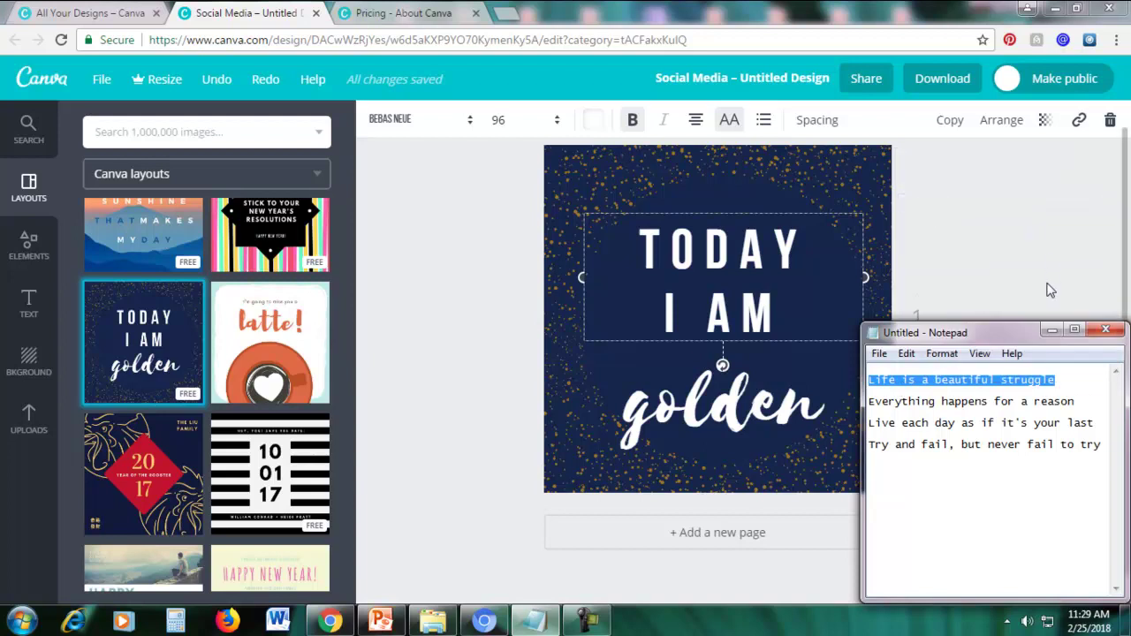
Step: Return to the design and replace the "TODAY I AM" text with the copied quote "Life is a beautiful struggle"
click(1050, 330)
drag(781, 331, 619, 245)
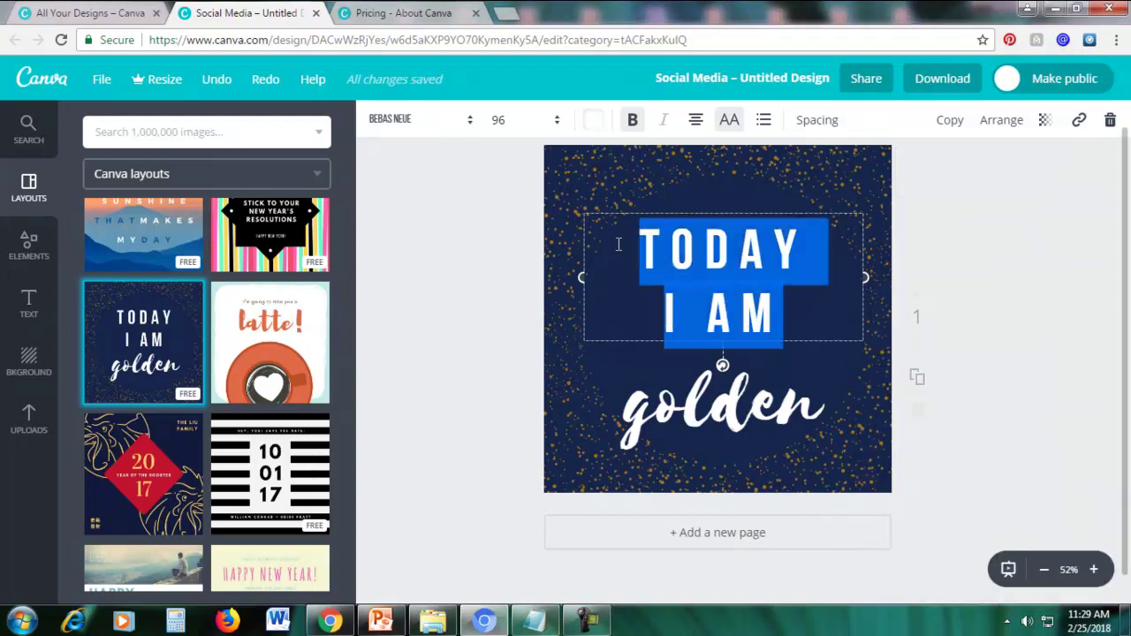
key(ctrl+v)
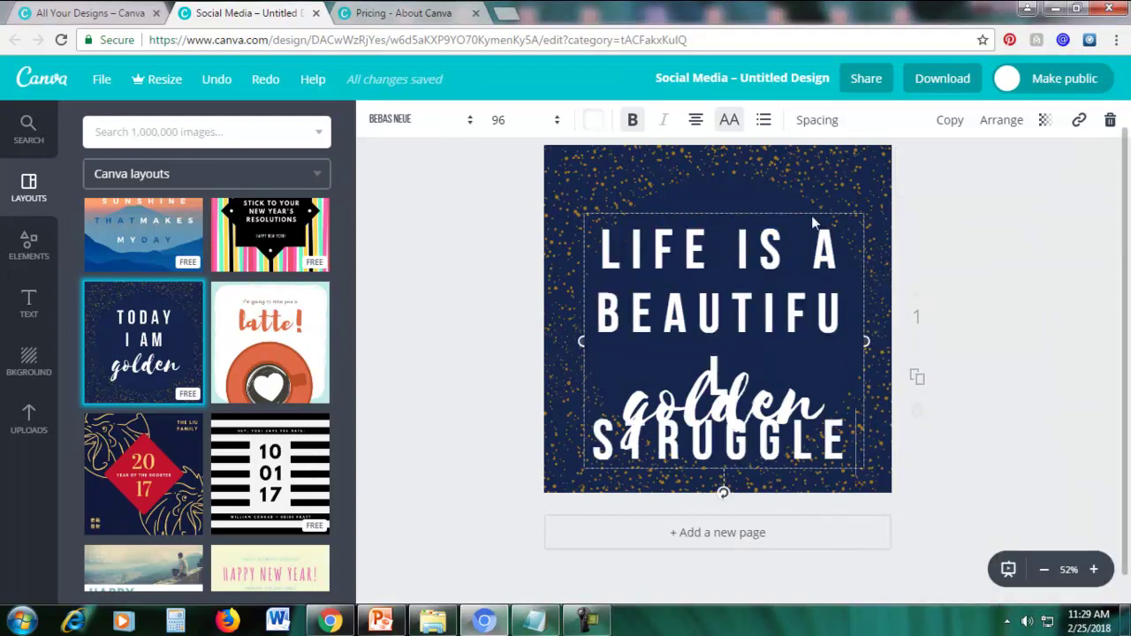
Step: Move the quote clear of the script word "golden" and delete the "golden" text box
drag(820, 174, 873, 106)
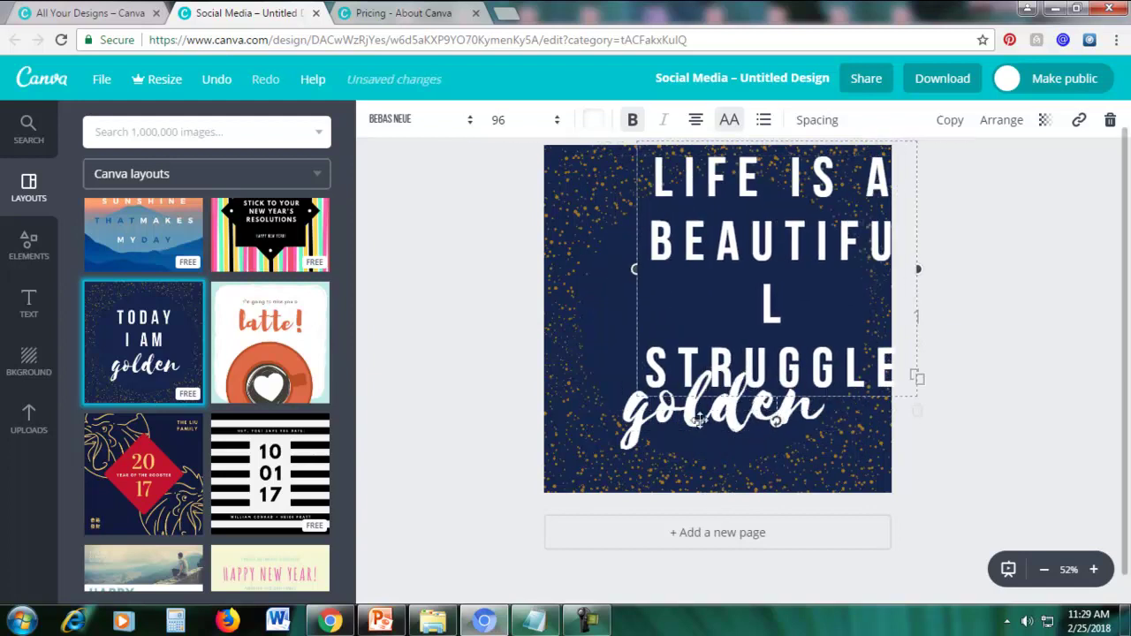
drag(694, 425, 651, 475)
double_click(680, 455)
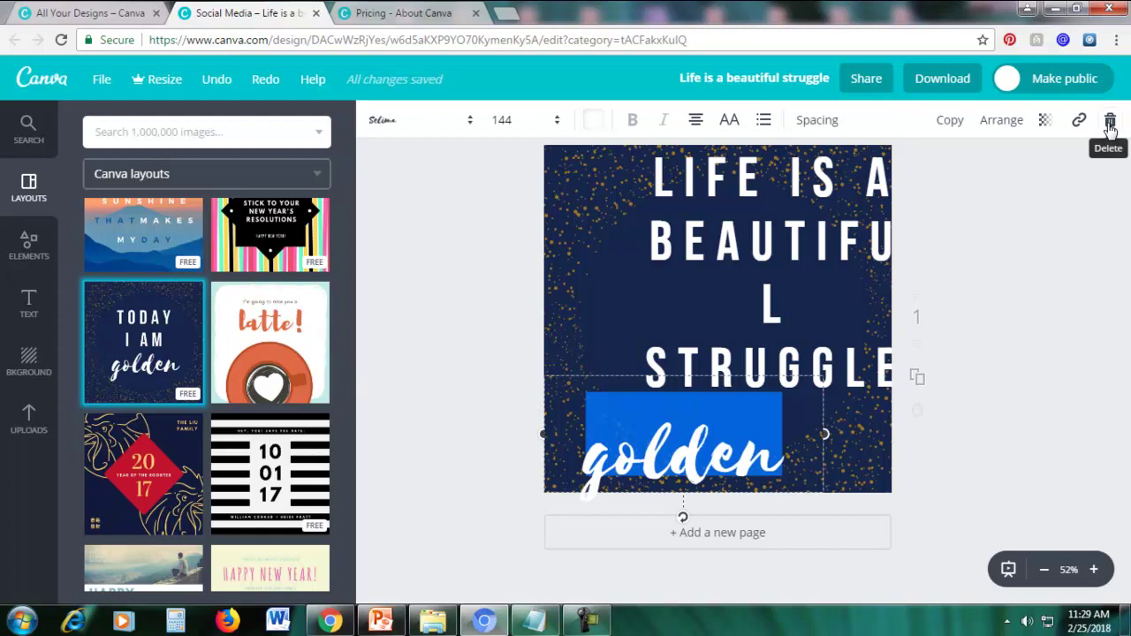
click(1110, 126)
Step: Set the quote's font size to 72 and center its text box within the gold-speckled circle
drag(776, 278, 736, 303)
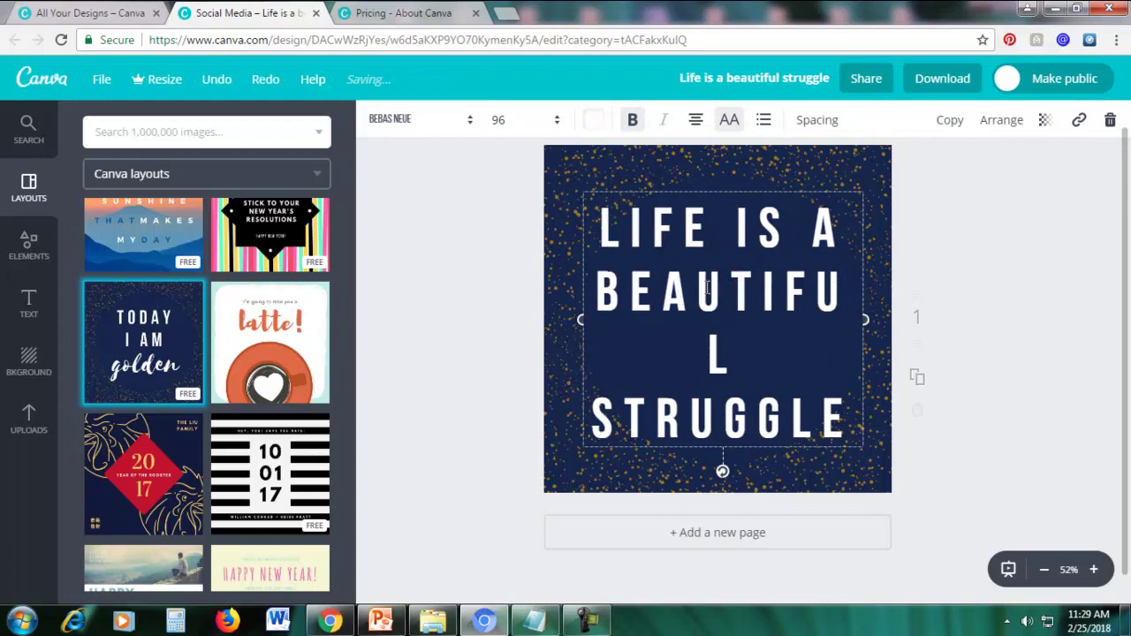
drag(601, 223, 820, 408)
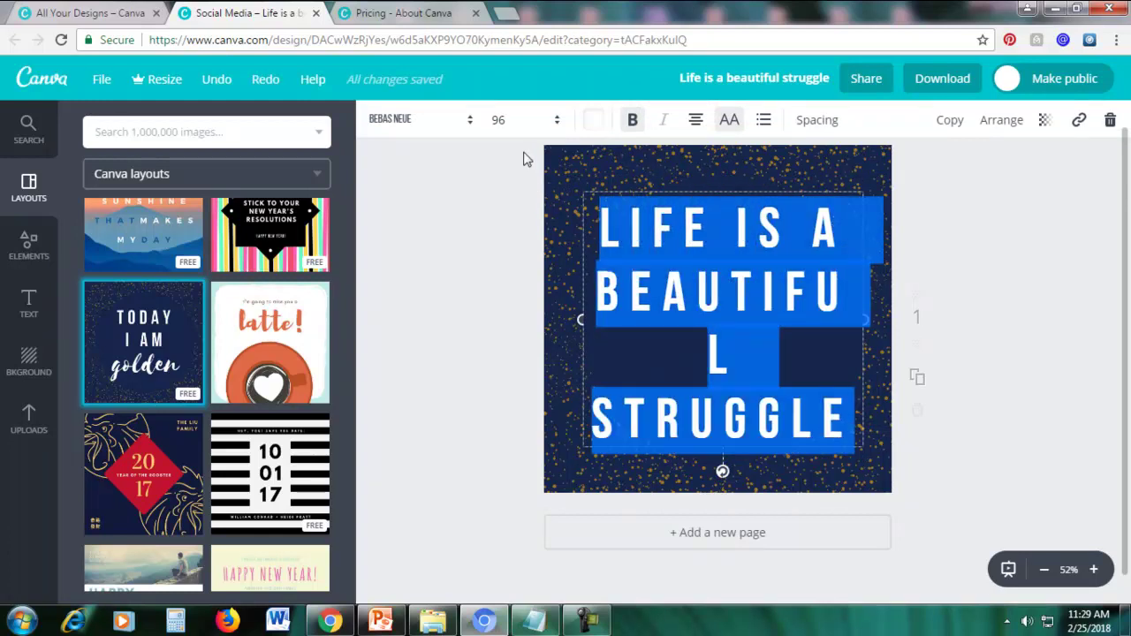
click(507, 121)
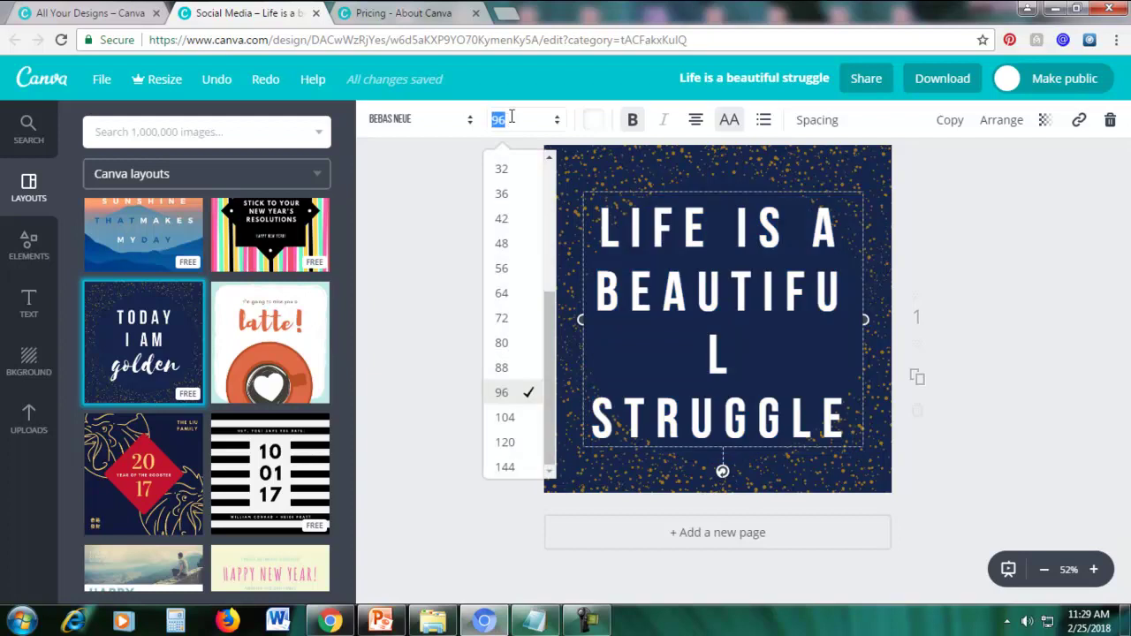
click(518, 323)
drag(700, 204, 703, 252)
click(1081, 240)
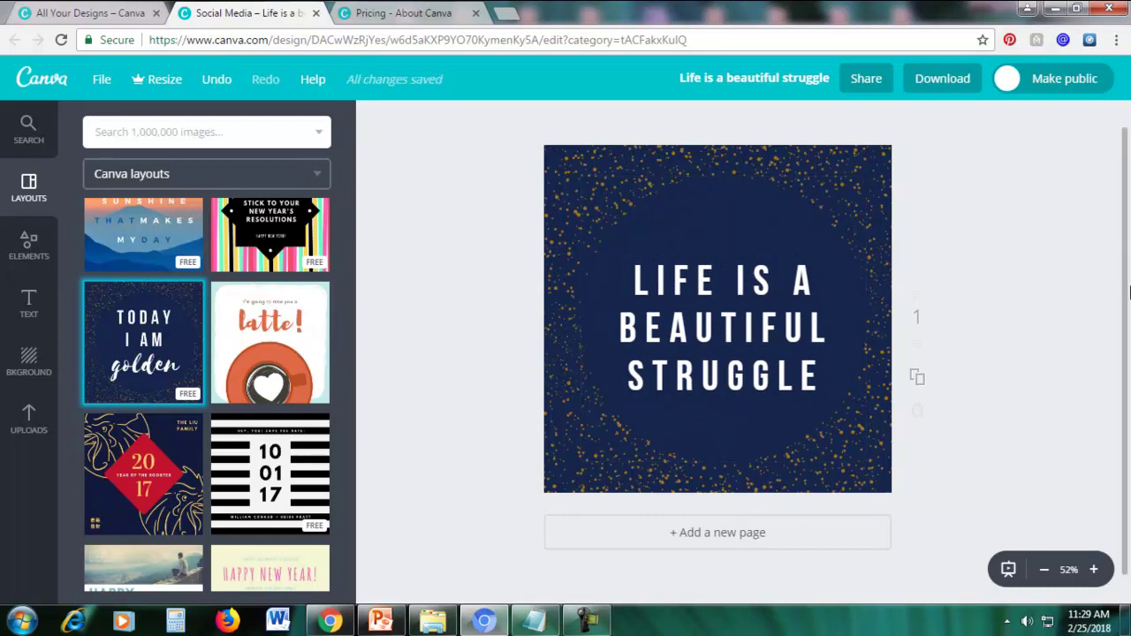
Step: Select the gold speckle graphic and try yellow, pink and turquoise from the default palette, plus custom colour bee6af, on it
click(722, 436)
click(606, 479)
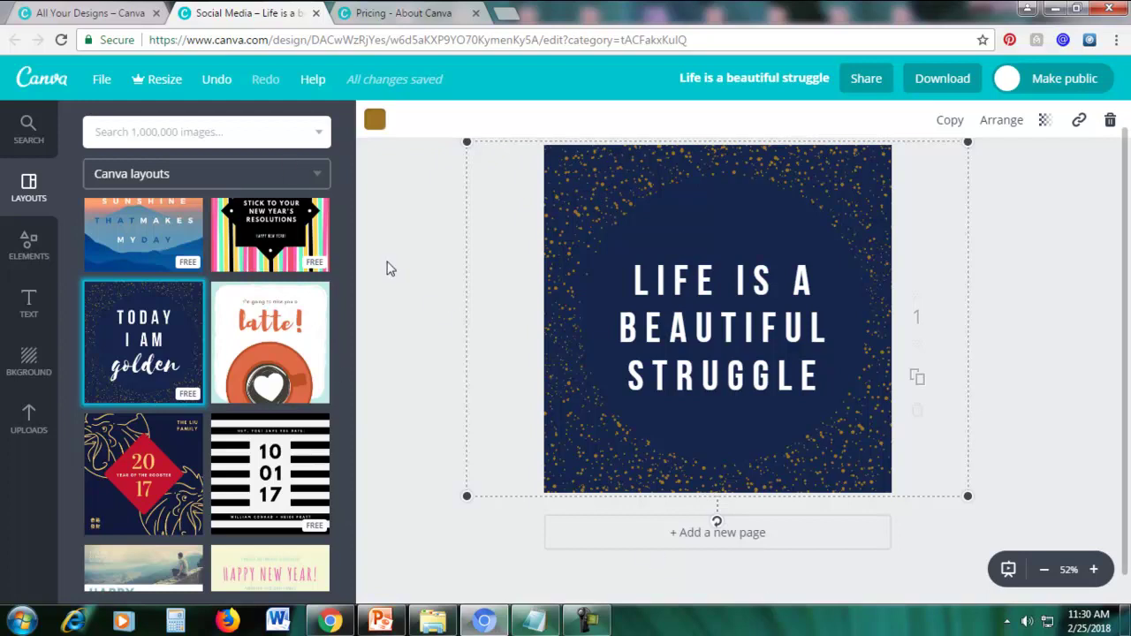
click(374, 121)
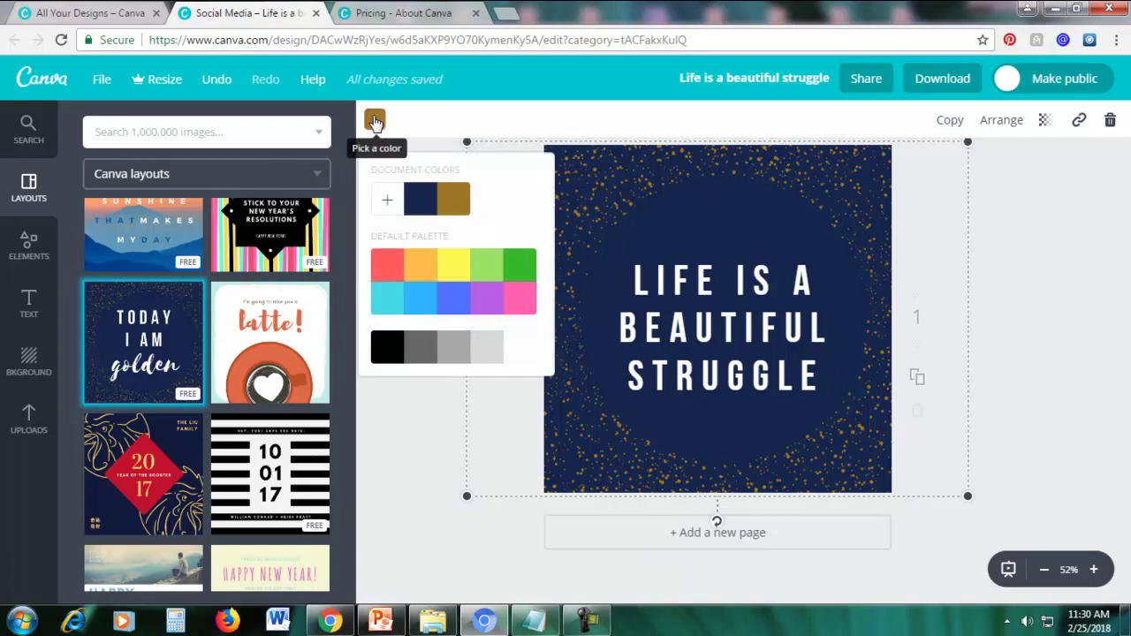
click(450, 269)
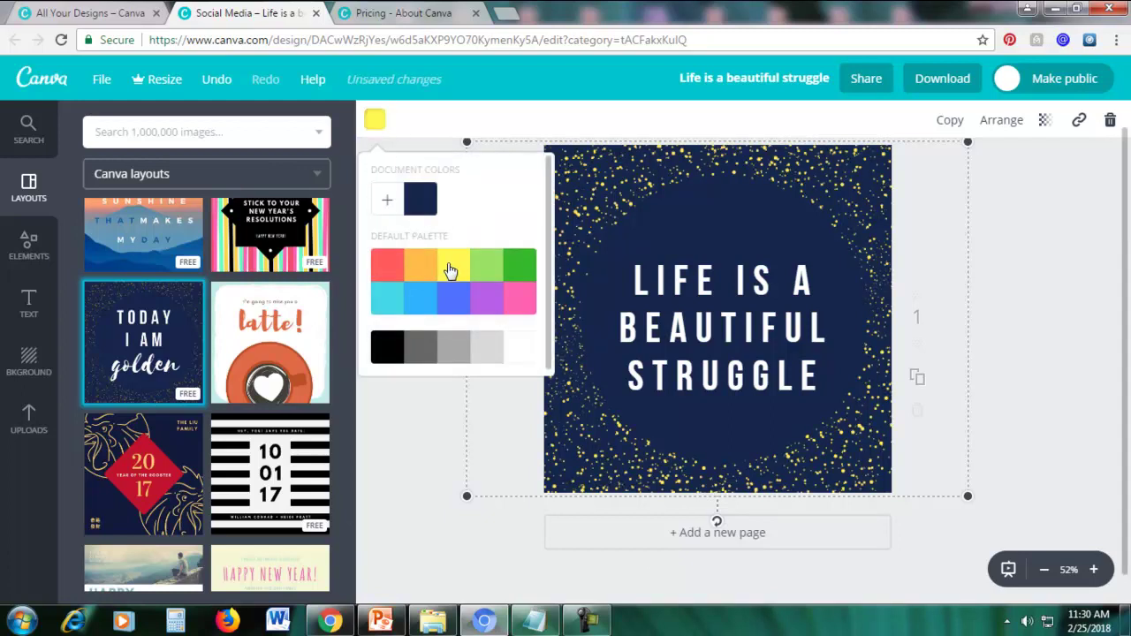
click(527, 305)
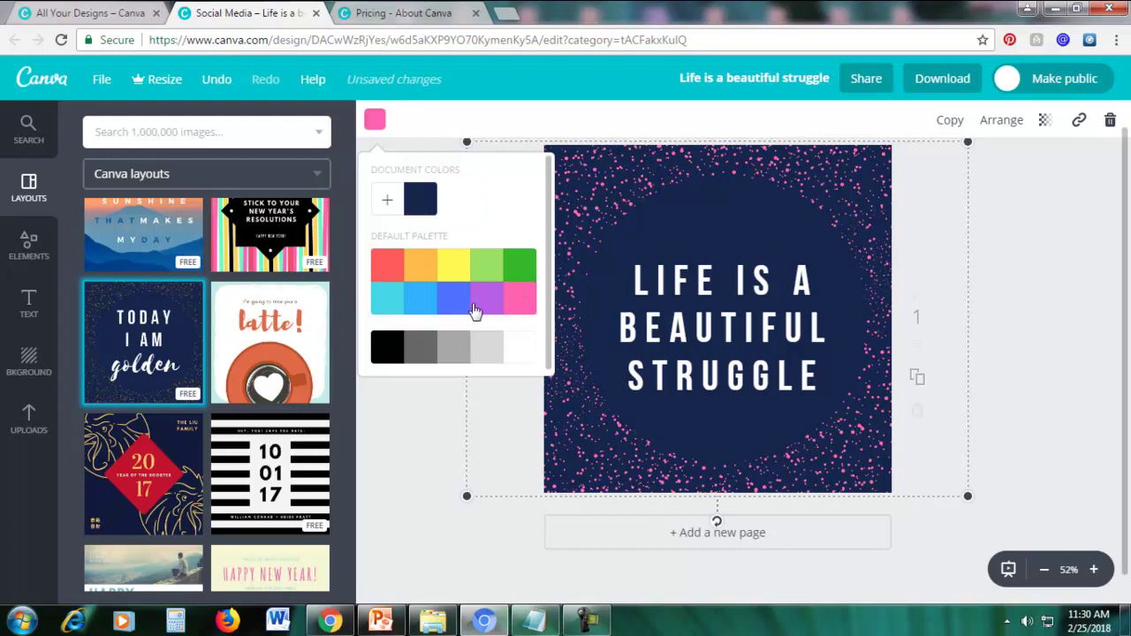
click(387, 306)
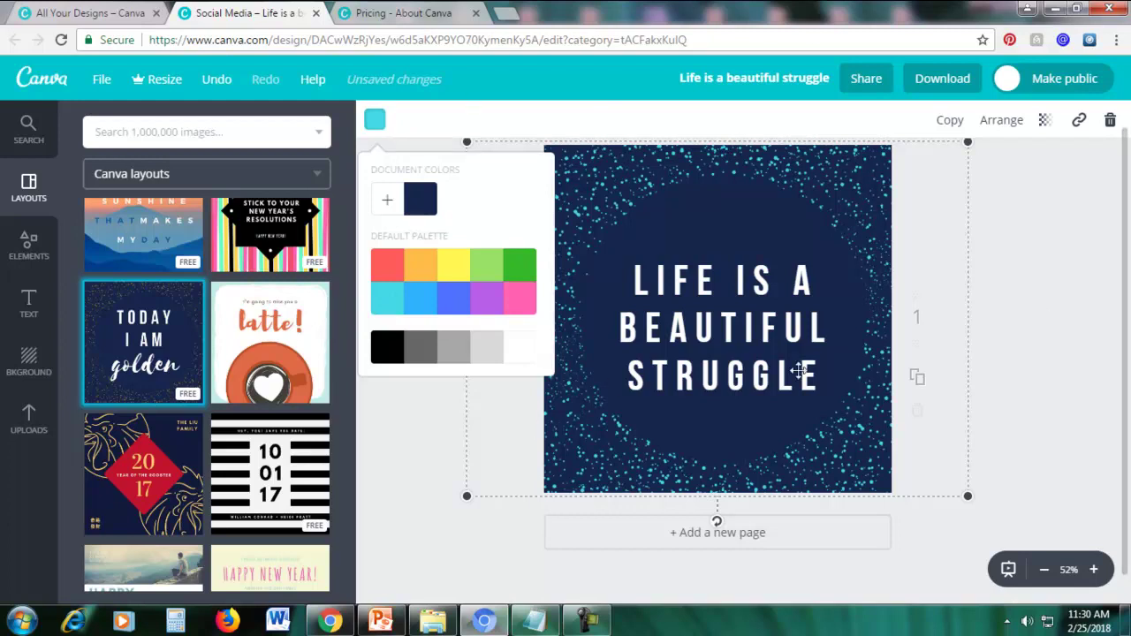
click(388, 203)
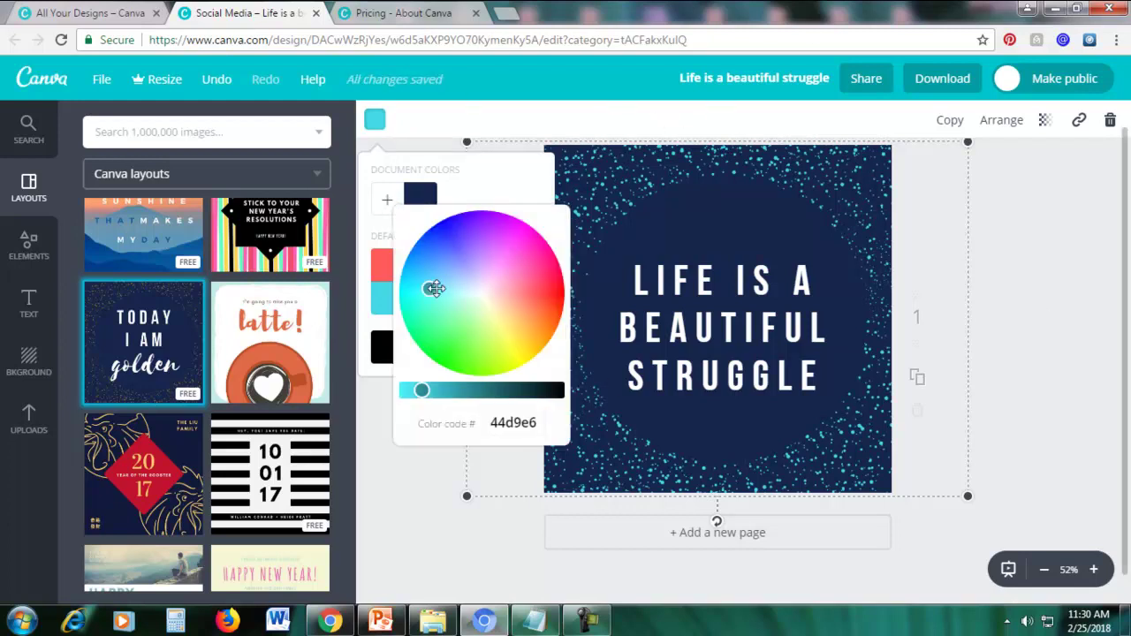
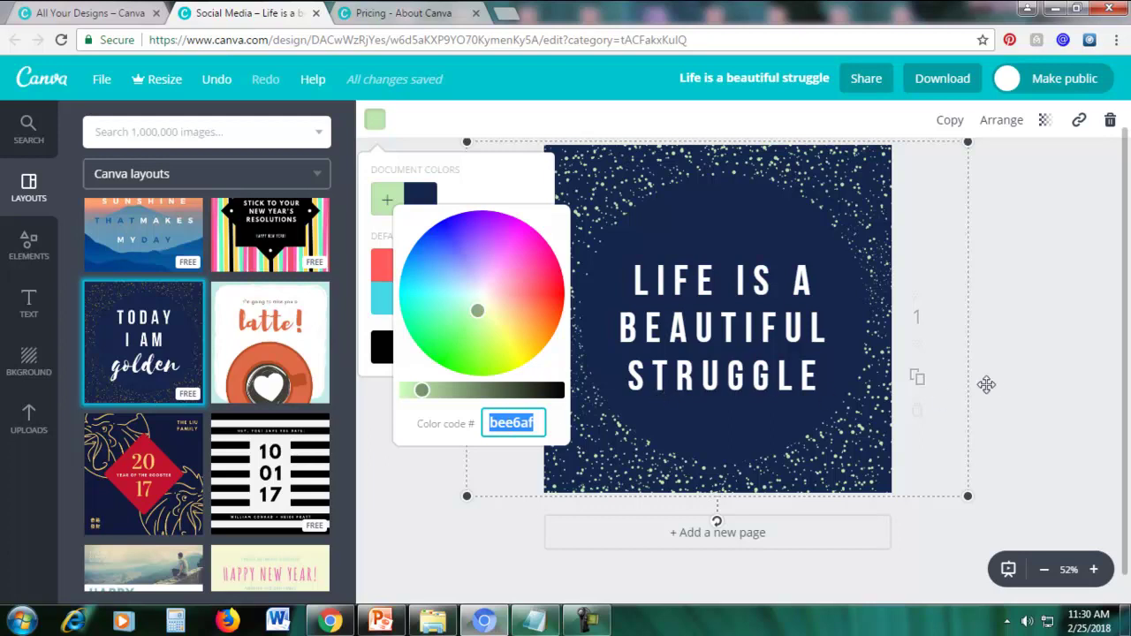
click(1042, 371)
Step: Open google.com in a new browser tab and search for "color picker"
click(511, 11)
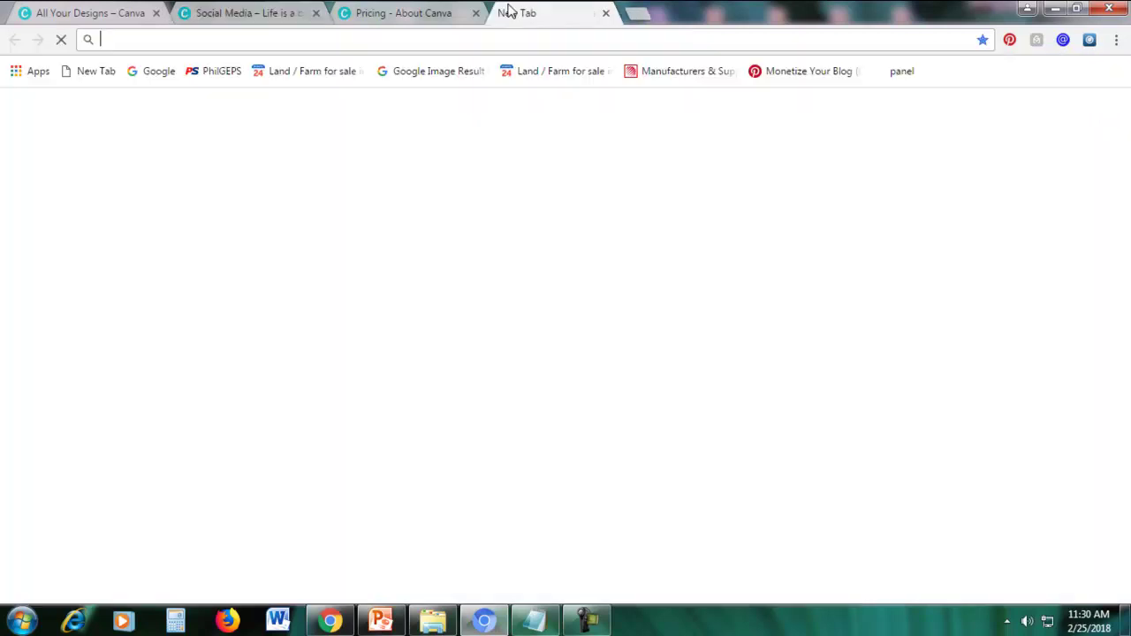
text(google.com)
key(Return)
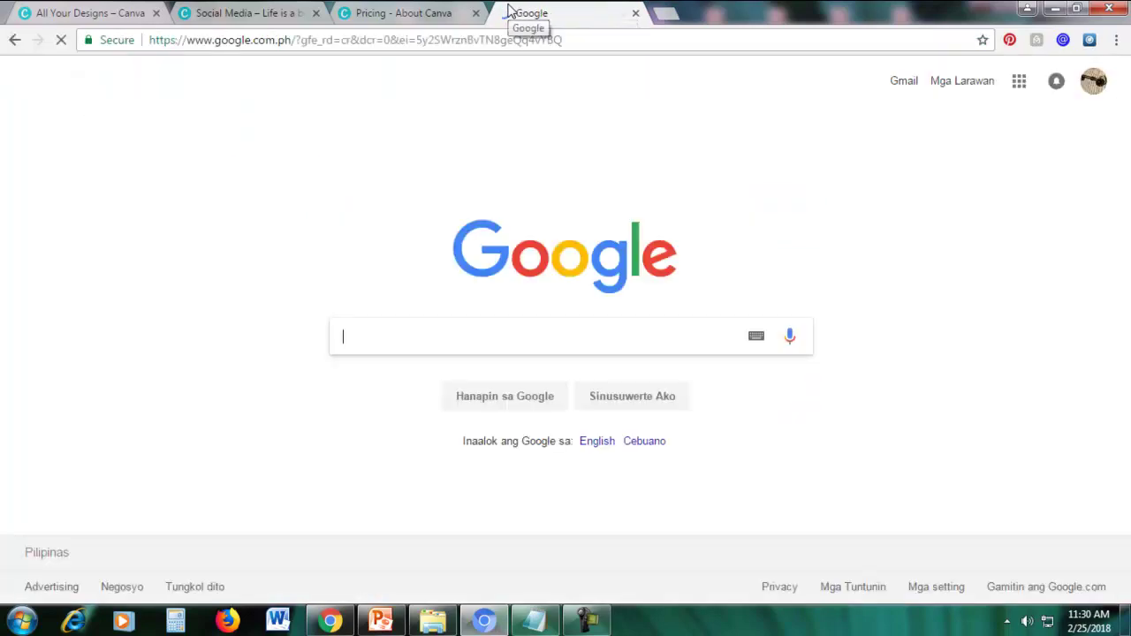
text(color picker)
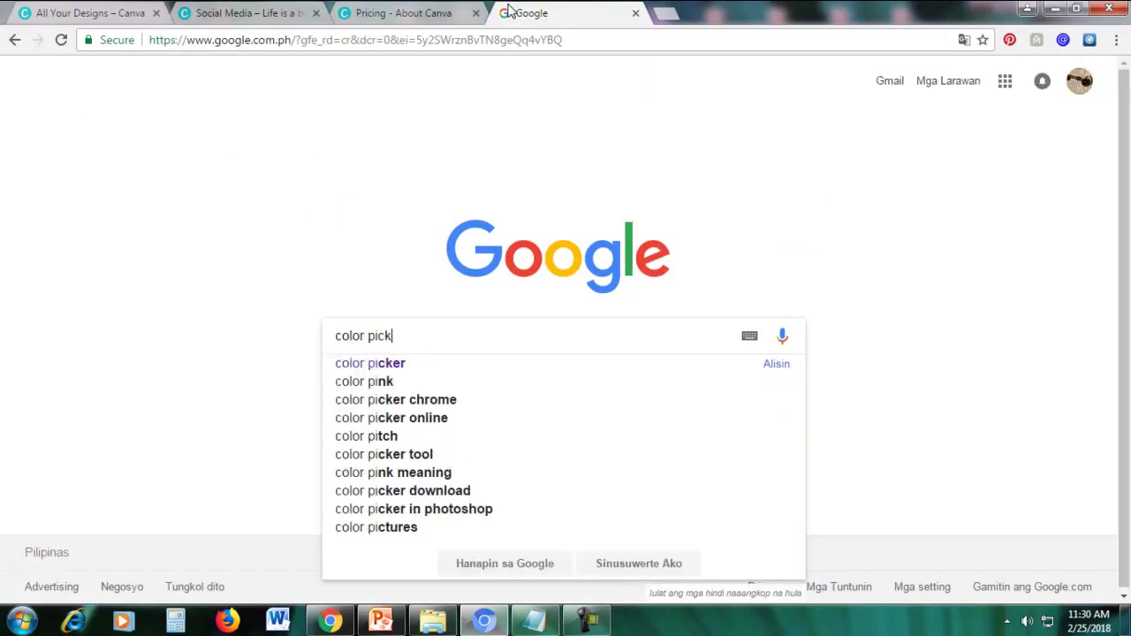
key(Return)
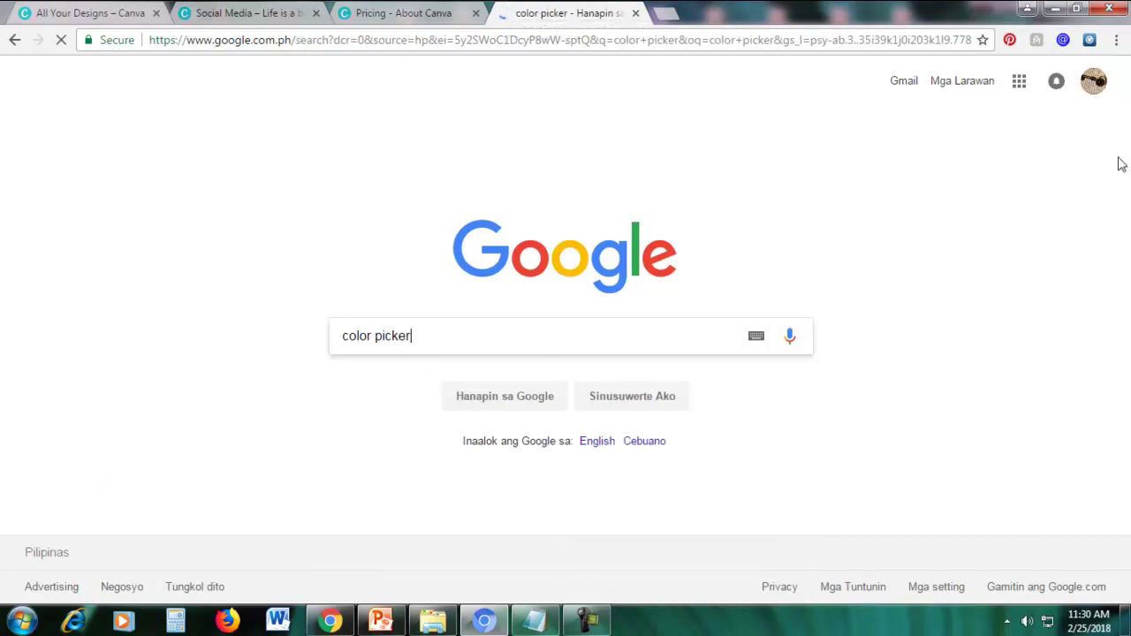
Step: Open the W3Schools HTML Color Picker from the search results and bring its colour chart into view
scroll(773, 333, down, 3)
scroll(757, 253, up, 3)
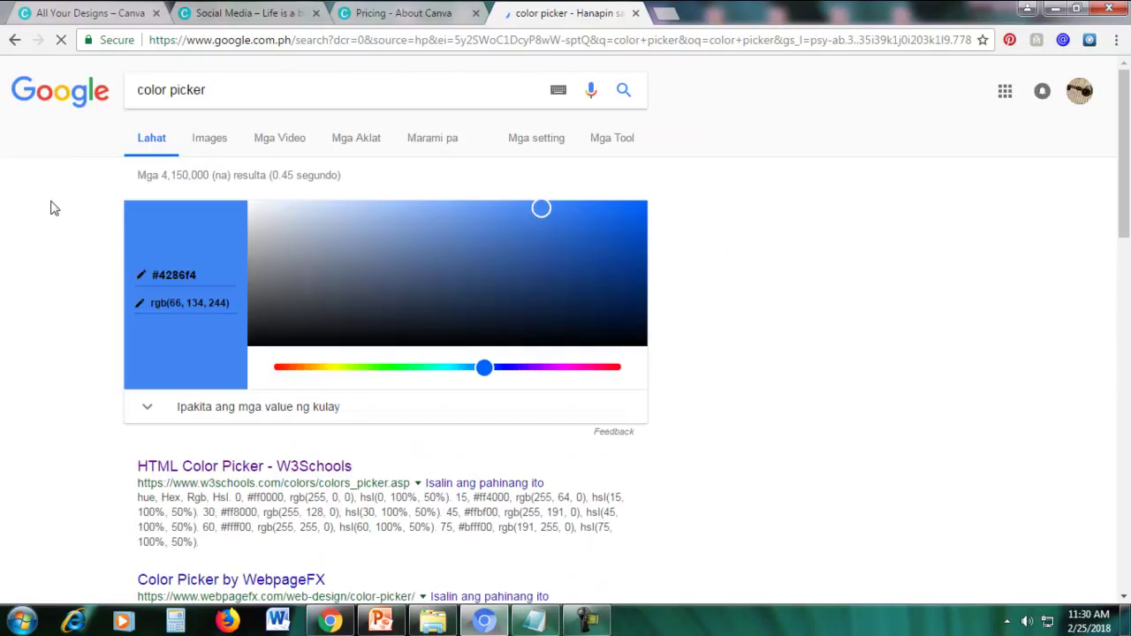
scroll(132, 340, down, 2)
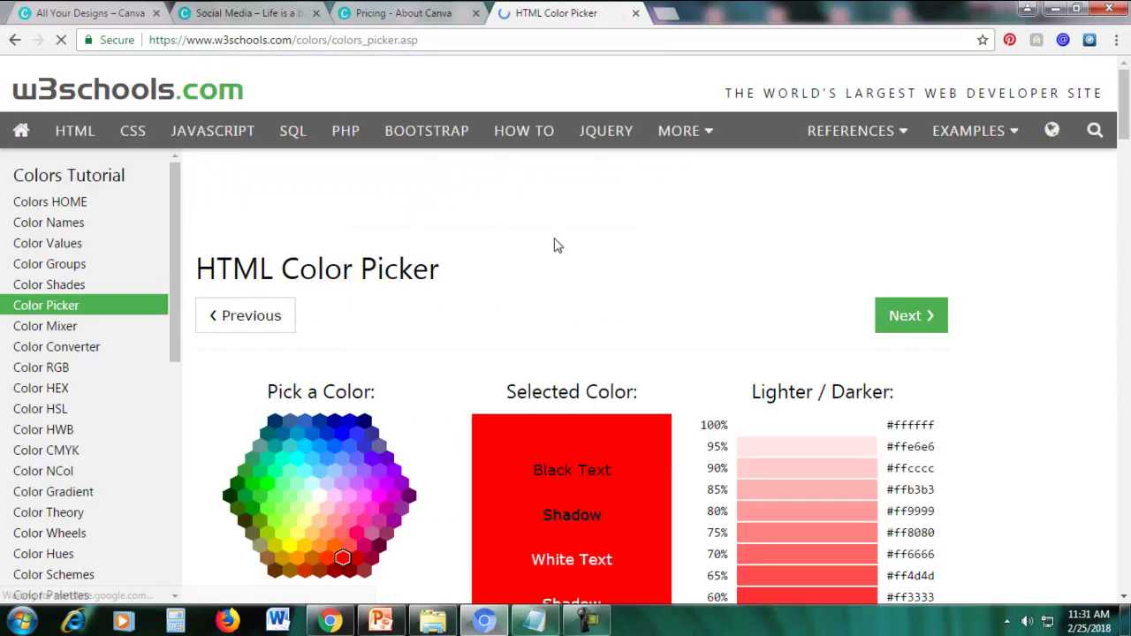
scroll(553, 243, down, 2)
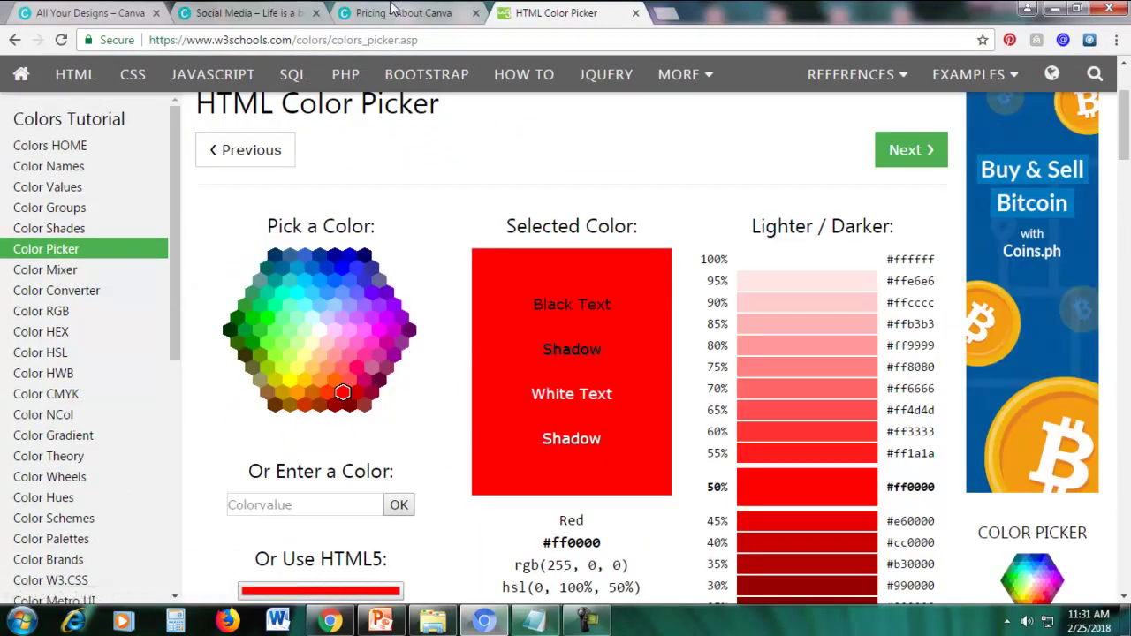
Step: Return to the Canva design and try custom colours e6dabc and e6b326 on the speckle graphic
key(ctrl+shift+Tab)
click(287, 13)
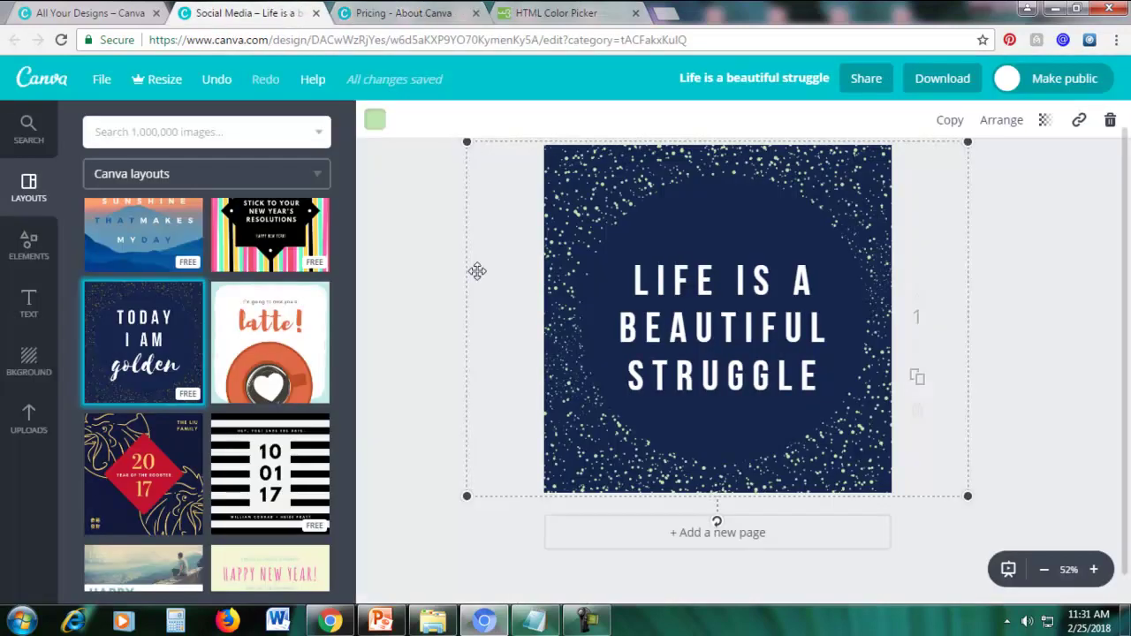
click(374, 120)
click(397, 205)
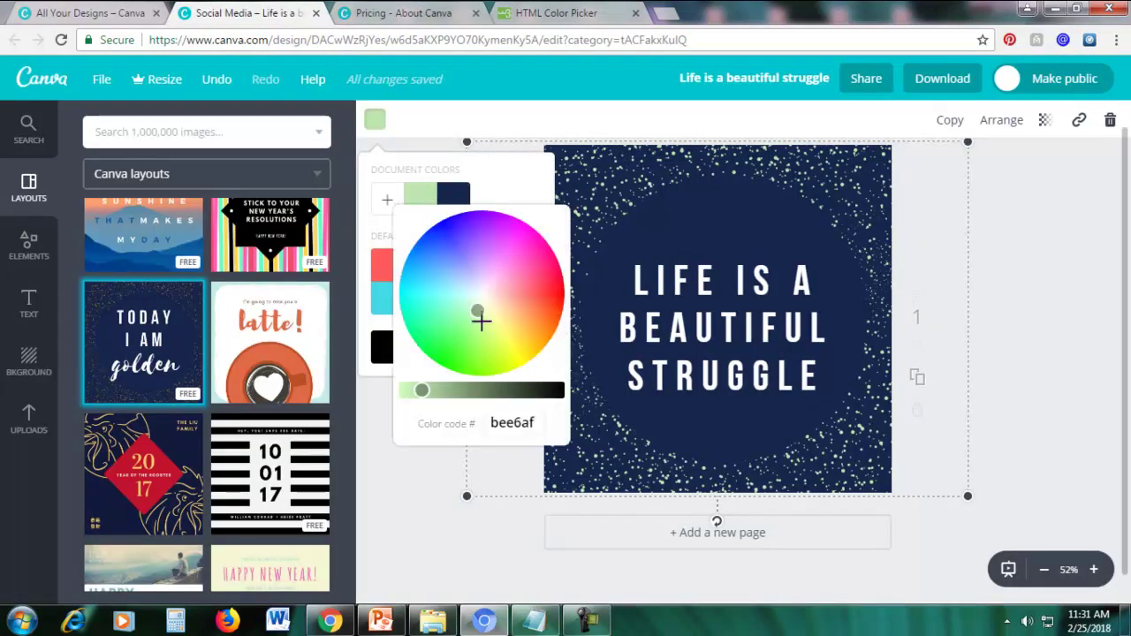
mouse_move(477, 310)
mouse_down()
mouse_move(457, 269)
mouse_move(491, 302)
mouse_up()
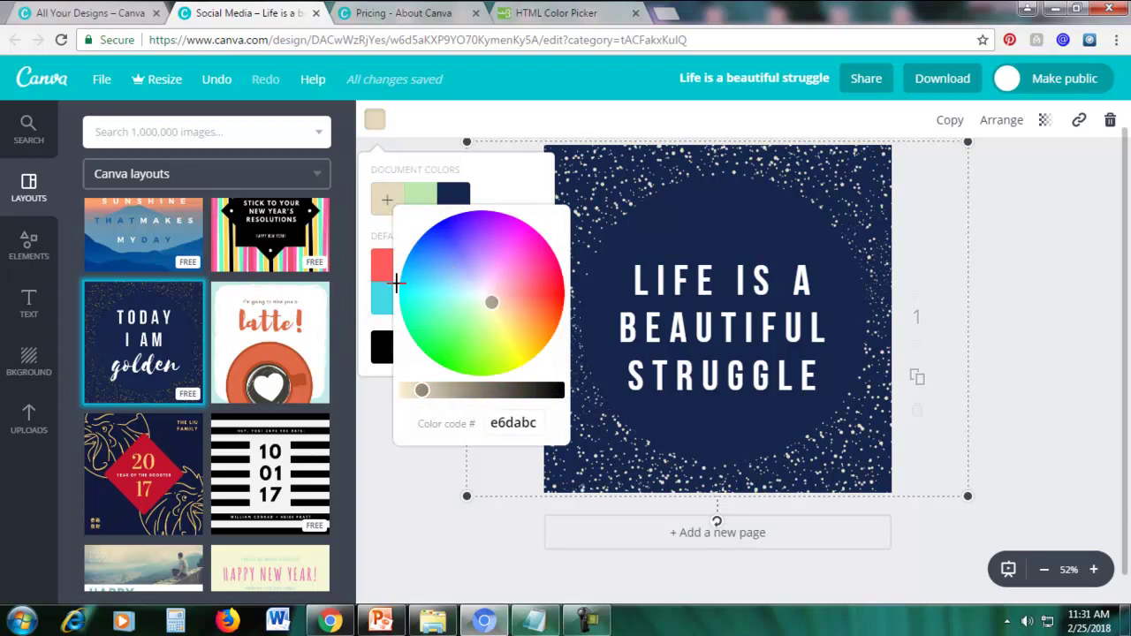
click(458, 279)
drag(462, 270, 526, 336)
Step: Switch to the HTML Color Picker page, pick the light cyan #66ffff and highlight its hex code
click(545, 12)
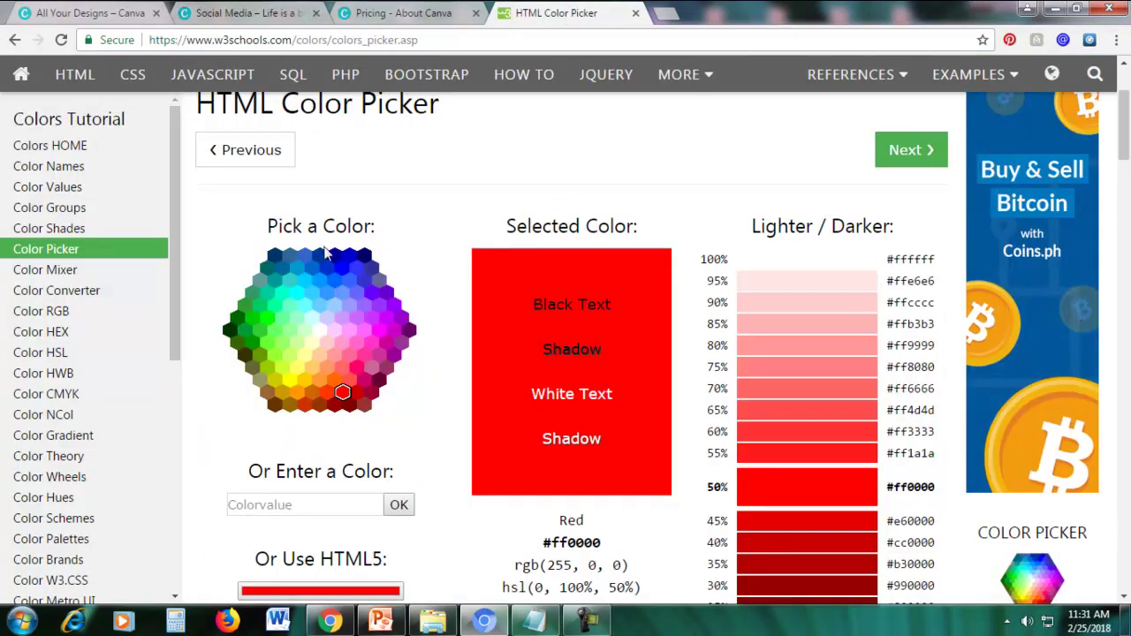
click(303, 306)
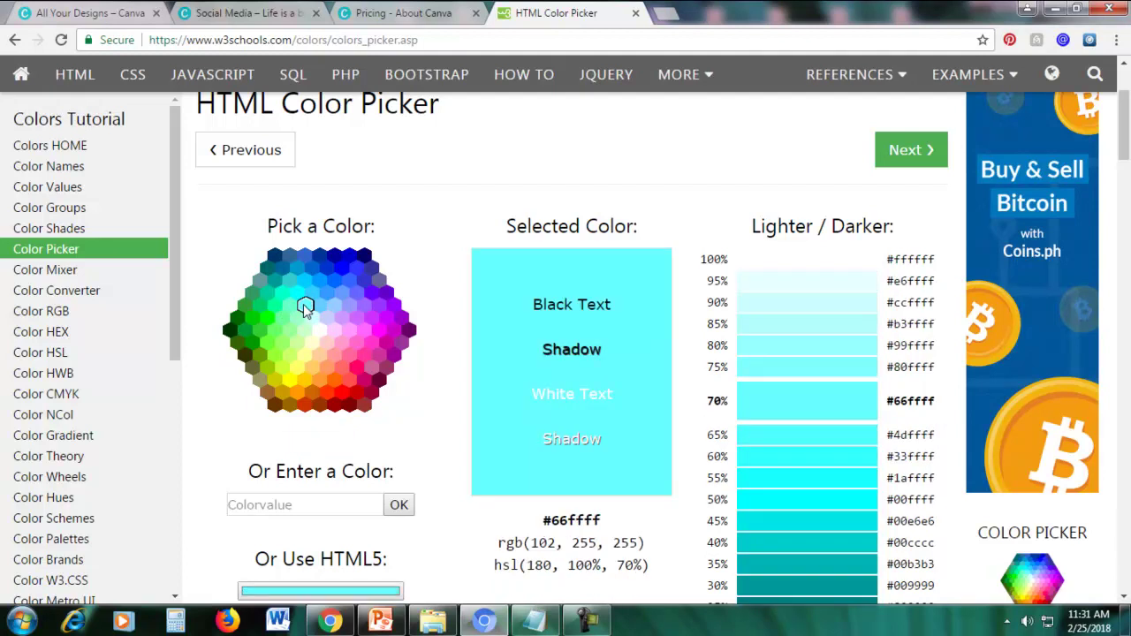
scroll(376, 331, down, 1)
scroll(376, 332, down, 1)
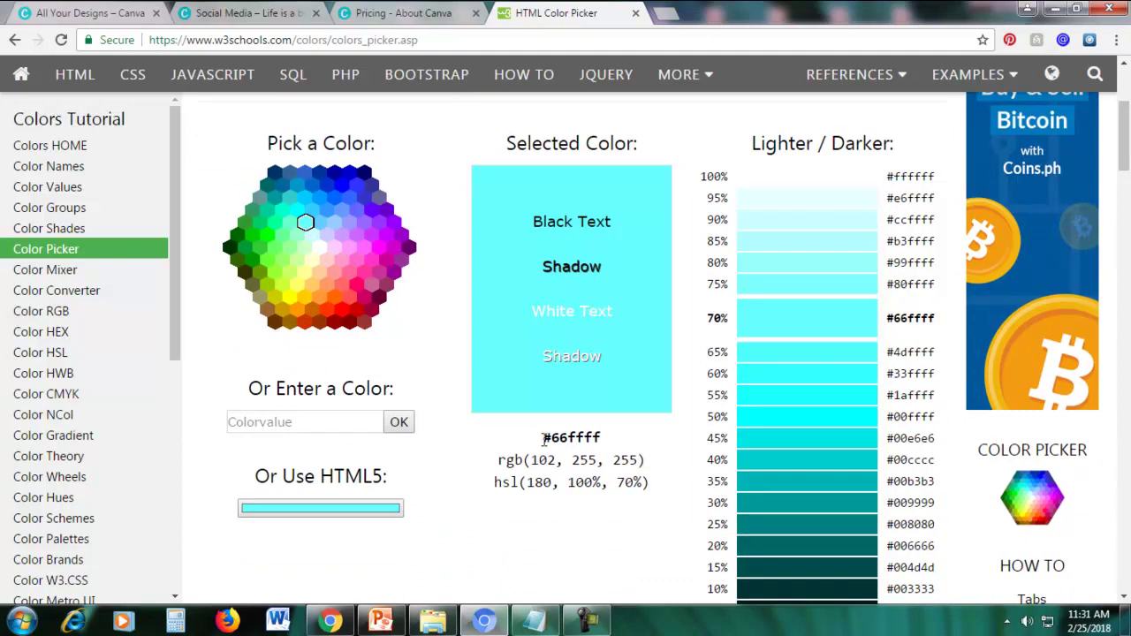
drag(555, 439, 597, 440)
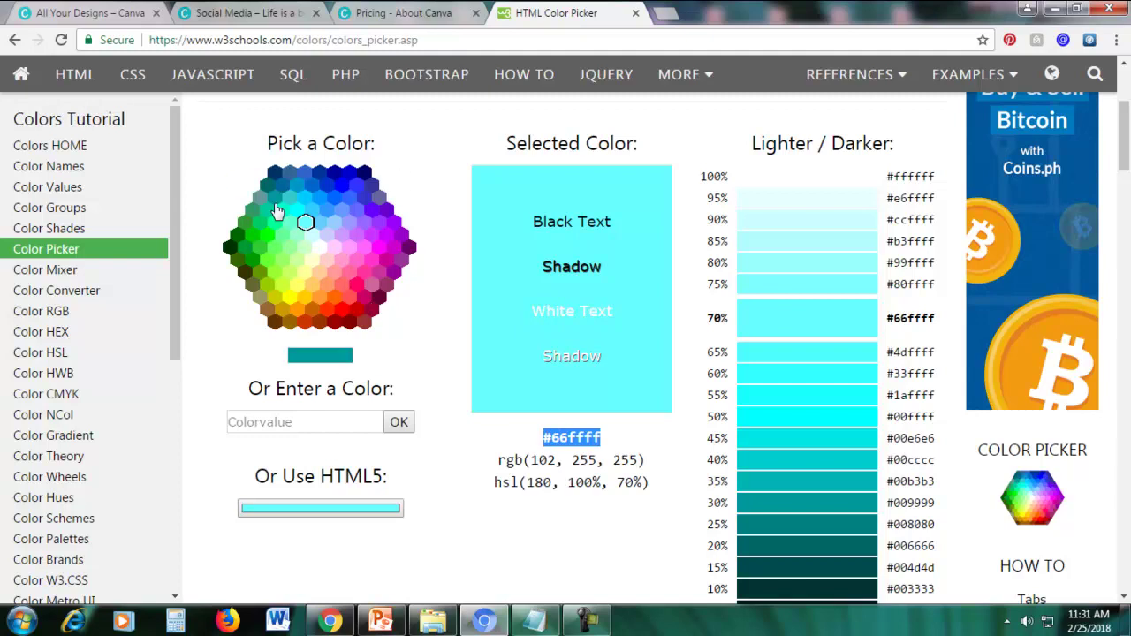
click(470, 396)
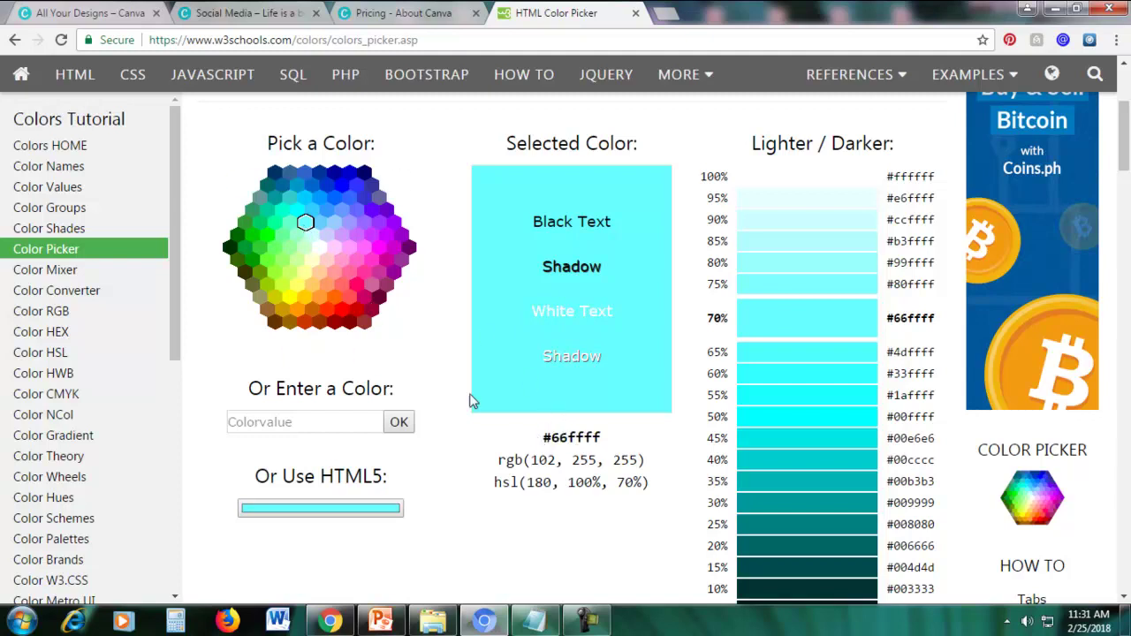
Step: Sample the light blue #99ccff, reselect the cyan #66ffff and copy its hex code
click(332, 221)
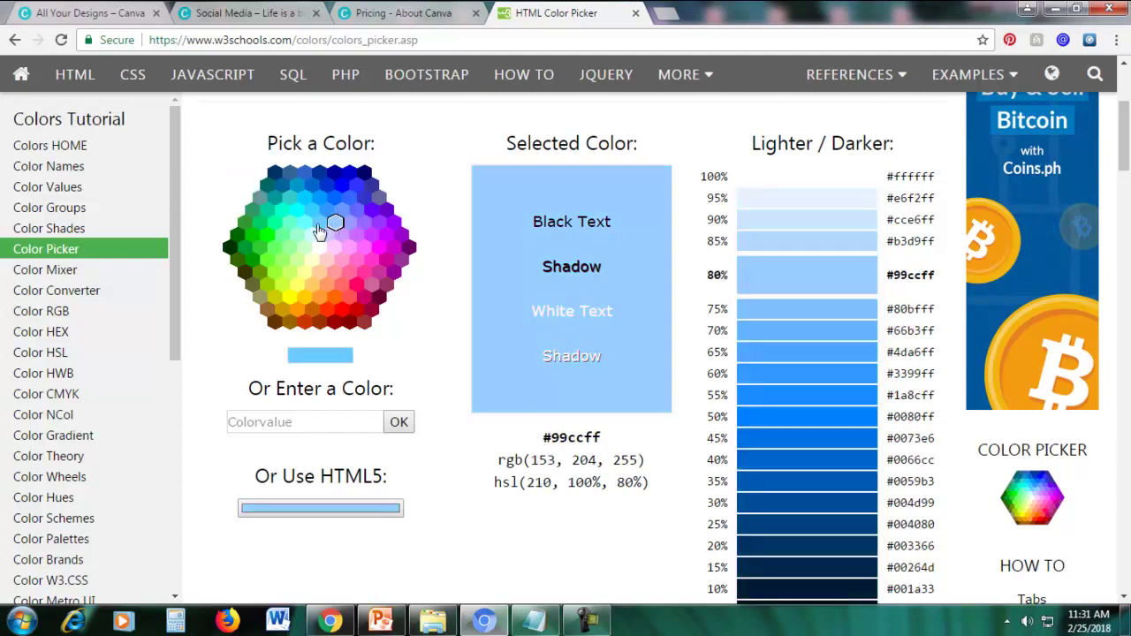
click(306, 224)
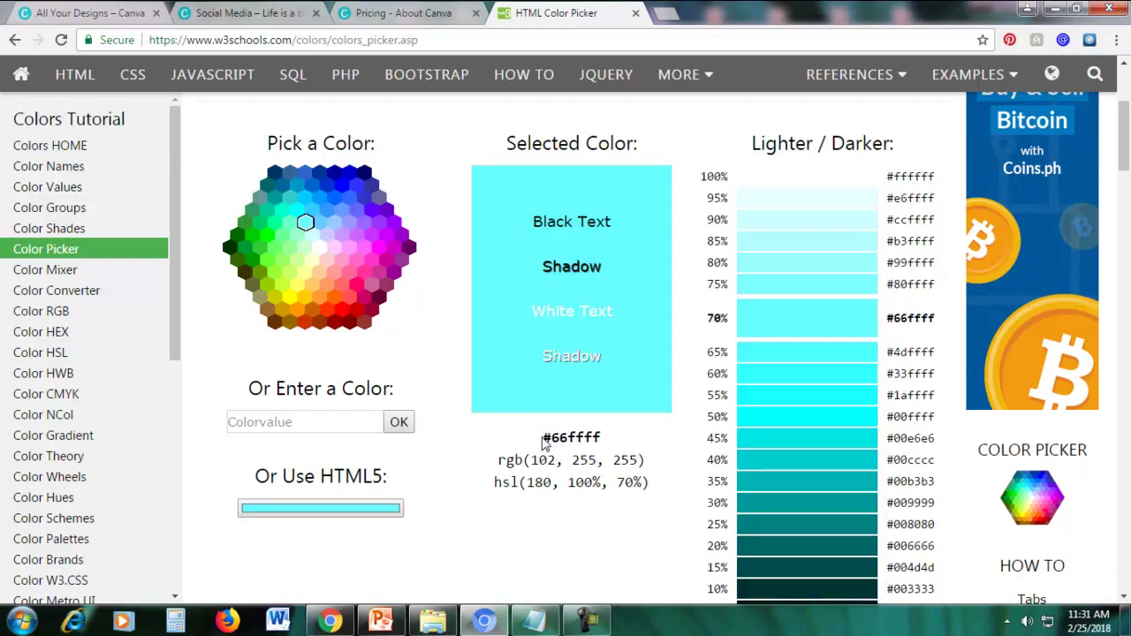
drag(555, 438, 605, 439)
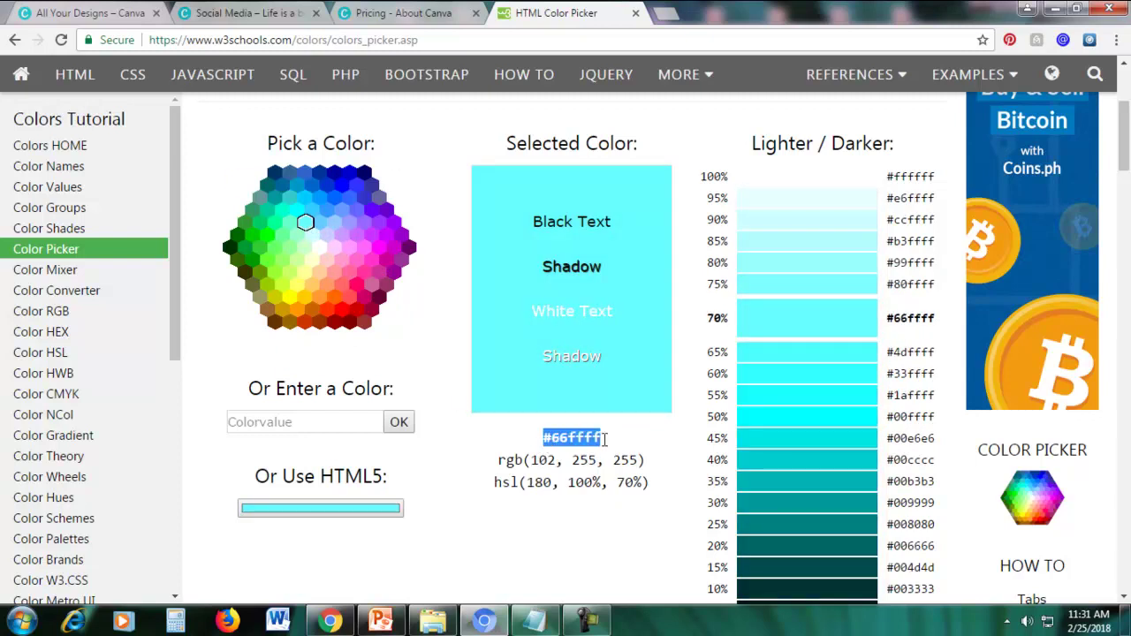
right_click(582, 444)
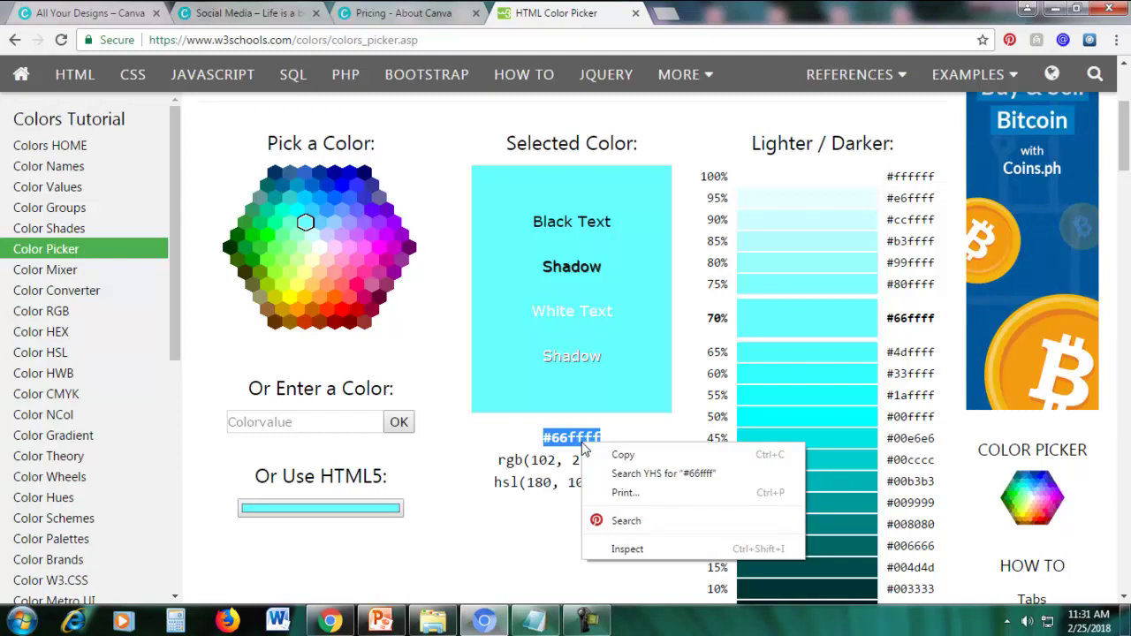
click(610, 455)
Step: Return to the Canva design and set the speckle graphic's custom colour code to 66ffff
click(253, 12)
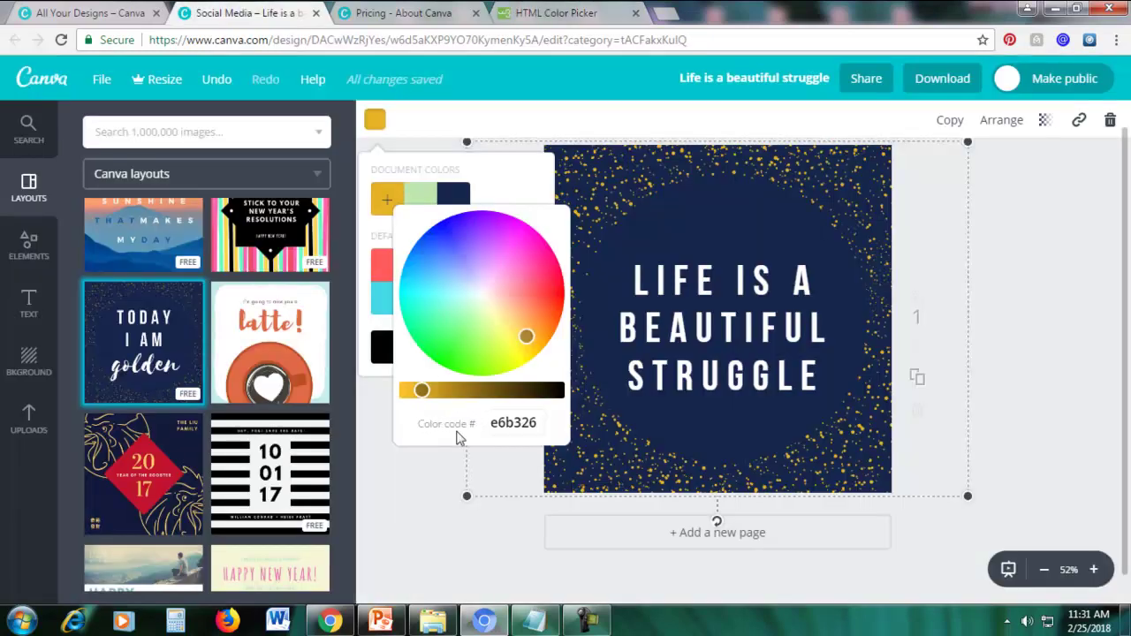
drag(488, 422, 561, 423)
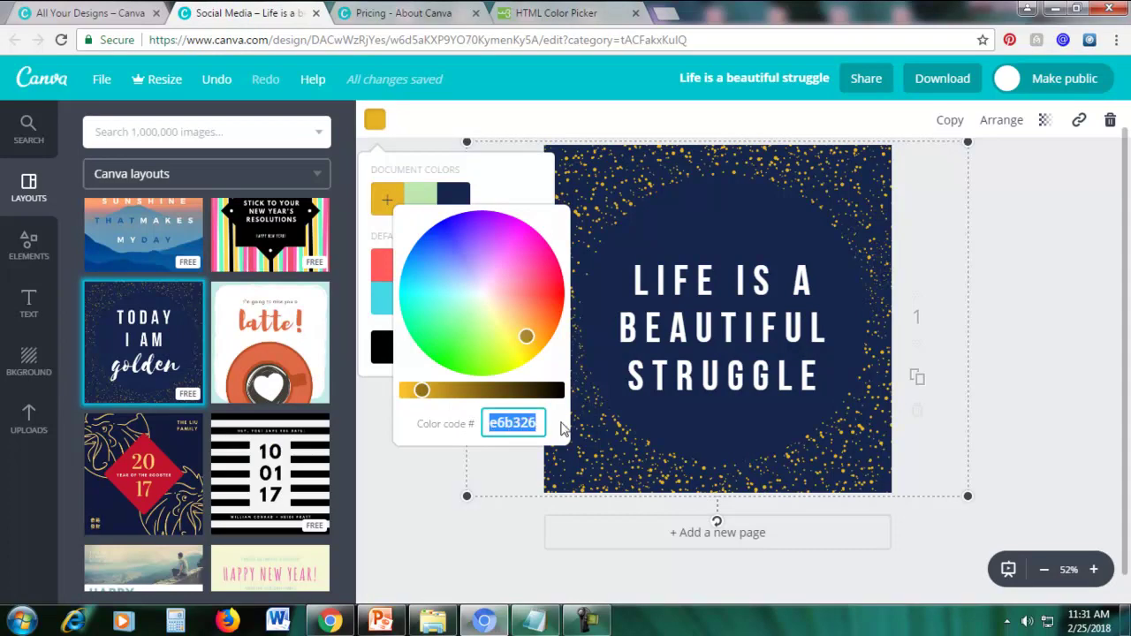
key(ctrl+v)
key(Return)
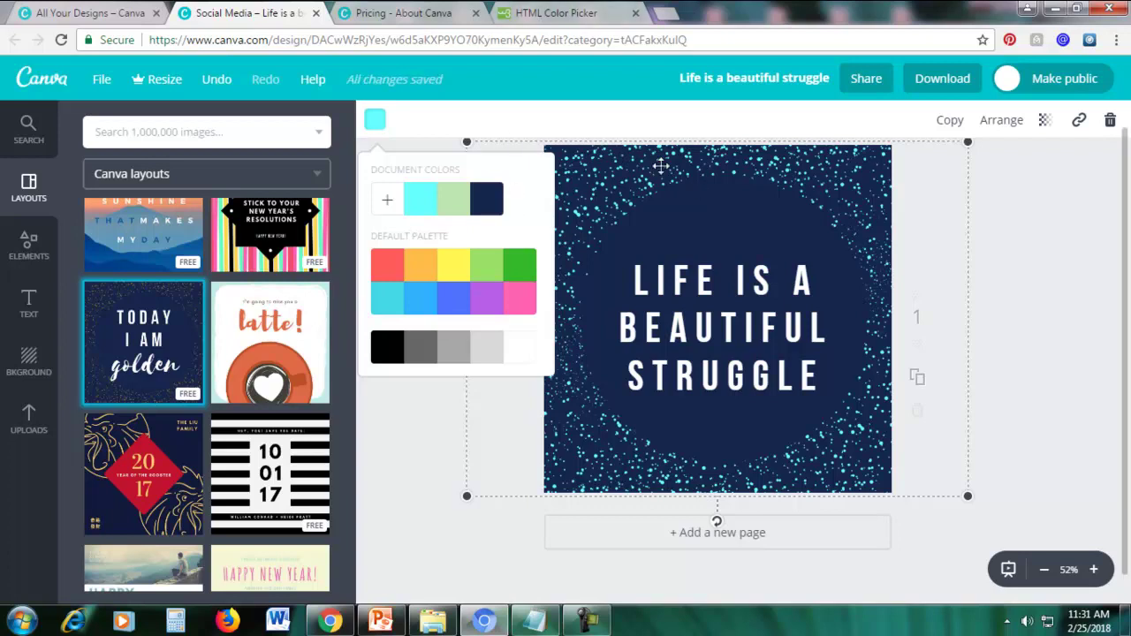
Step: Pick the bright pink #ff0066 on the HTML Color Picker page and copy its hex code
click(570, 12)
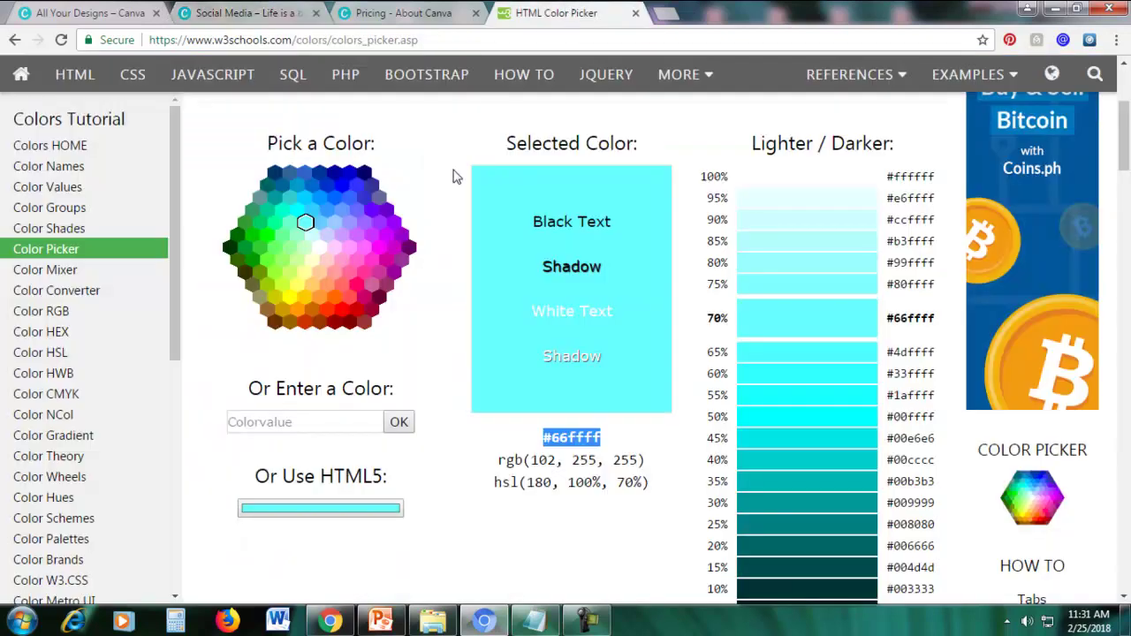
click(357, 285)
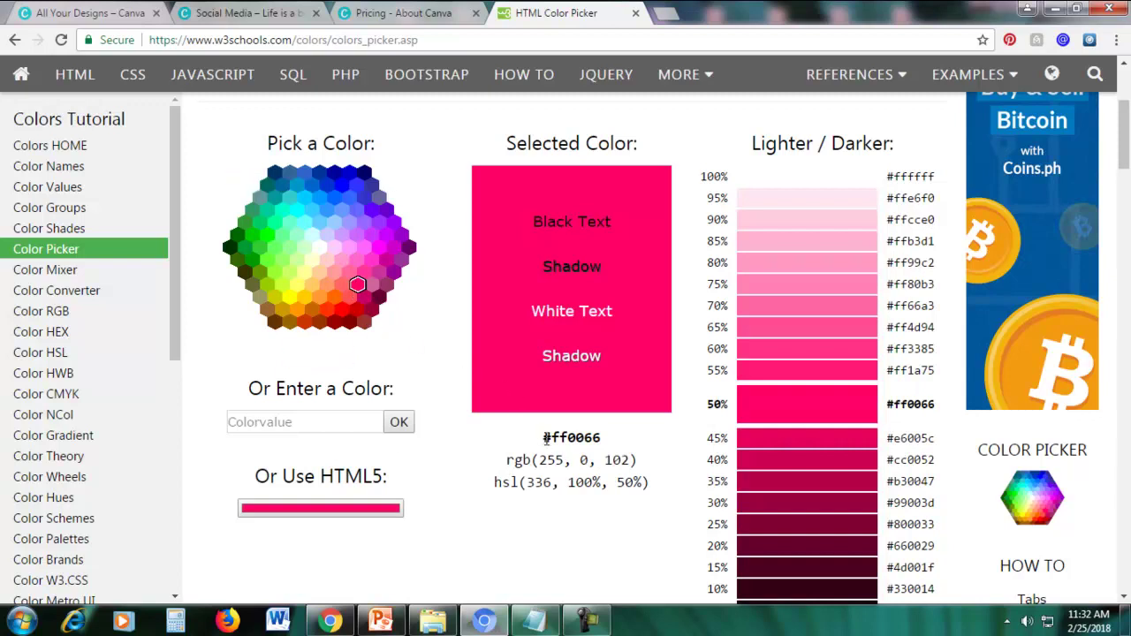
drag(545, 437, 624, 439)
right_click(584, 439)
click(613, 450)
Step: Go back to the Canva design and replace the speckle graphic's custom colour code with the copied ff0066
click(280, 17)
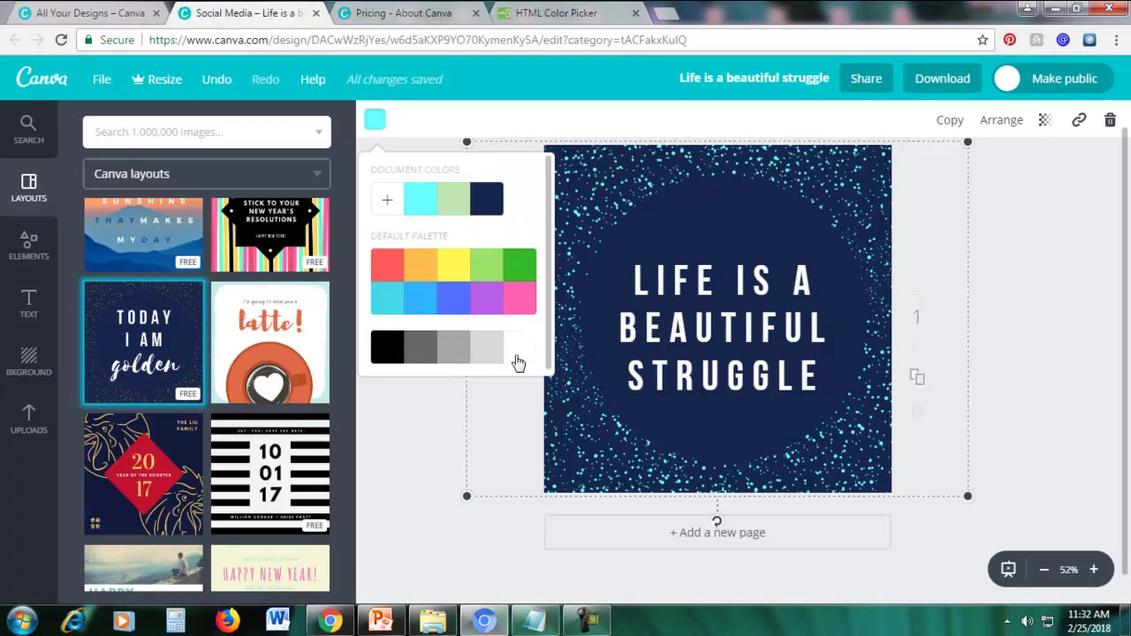
click(387, 207)
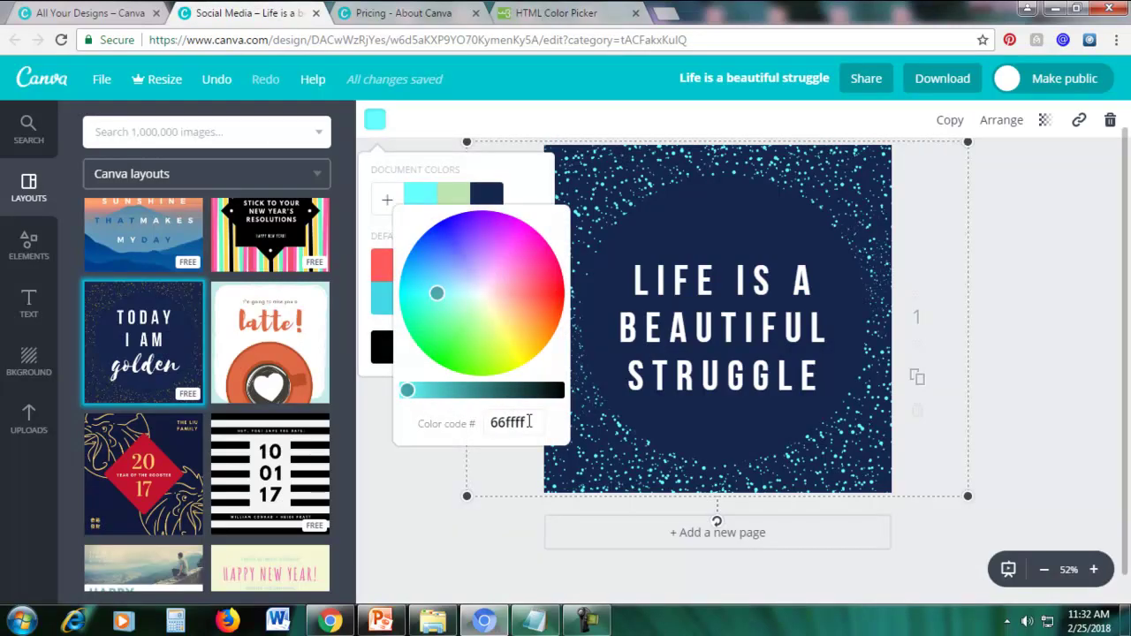
drag(527, 422, 483, 422)
key(ctrl+v)
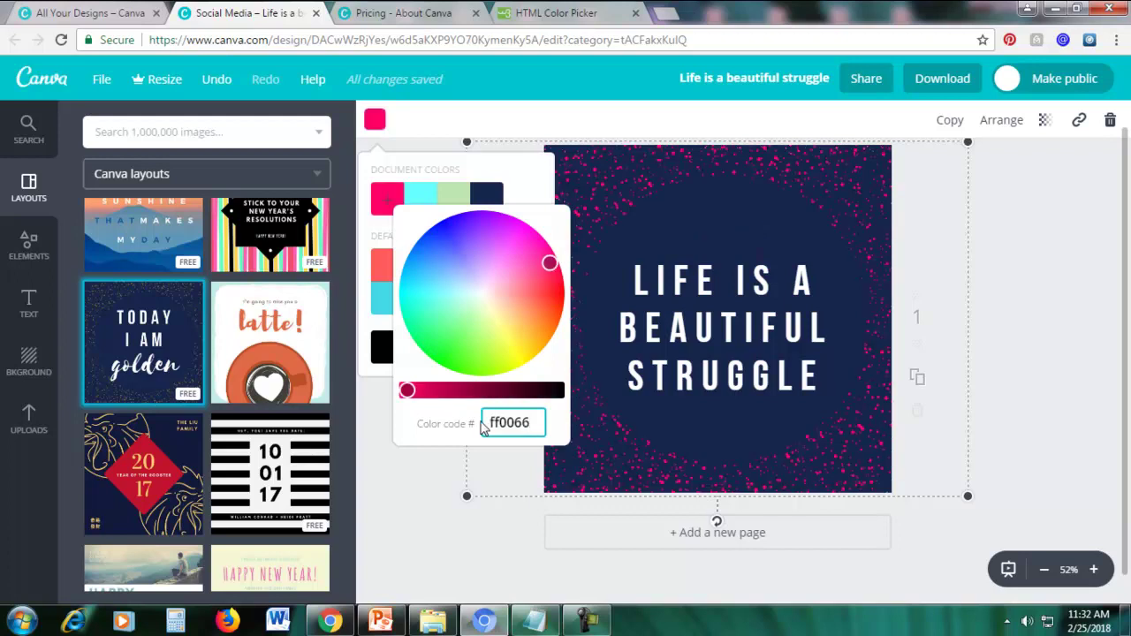
key(Return)
click(400, 480)
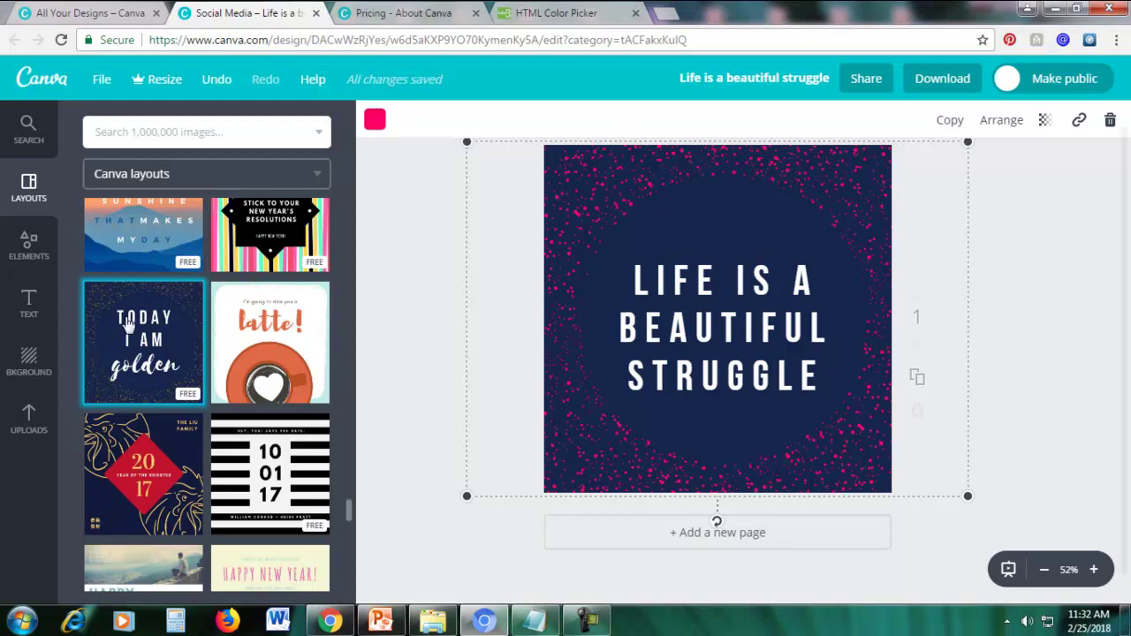
Step: Try green, blue and purple from the default palette as the design's background colour
click(26, 369)
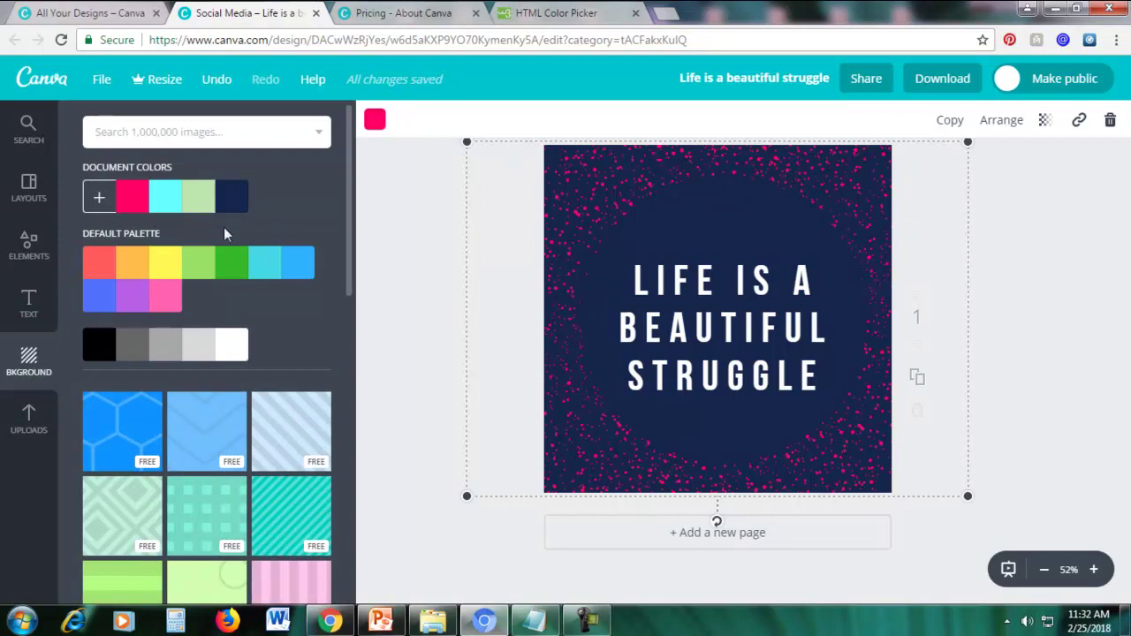
click(234, 263)
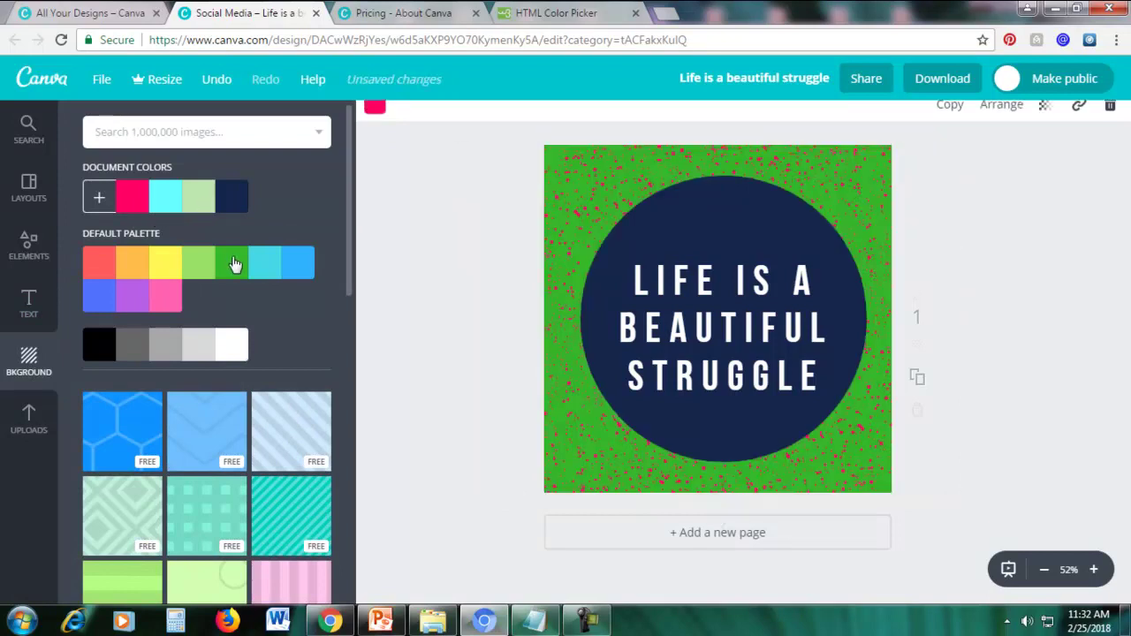
click(299, 265)
click(154, 302)
click(133, 303)
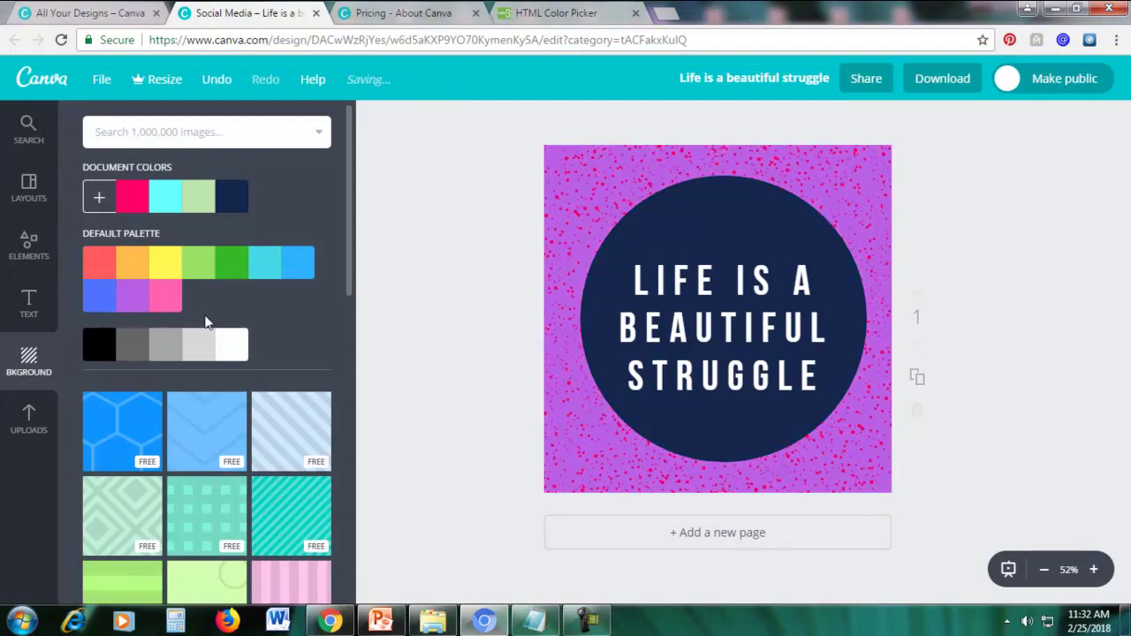
Step: Try the free blue hexagon, blue chevron and light blue diagonal-stripe patterns as the design's background
scroll(253, 350, down, 2)
scroll(253, 353, up, 1)
scroll(253, 354, down, 3)
scroll(177, 341, up, 2)
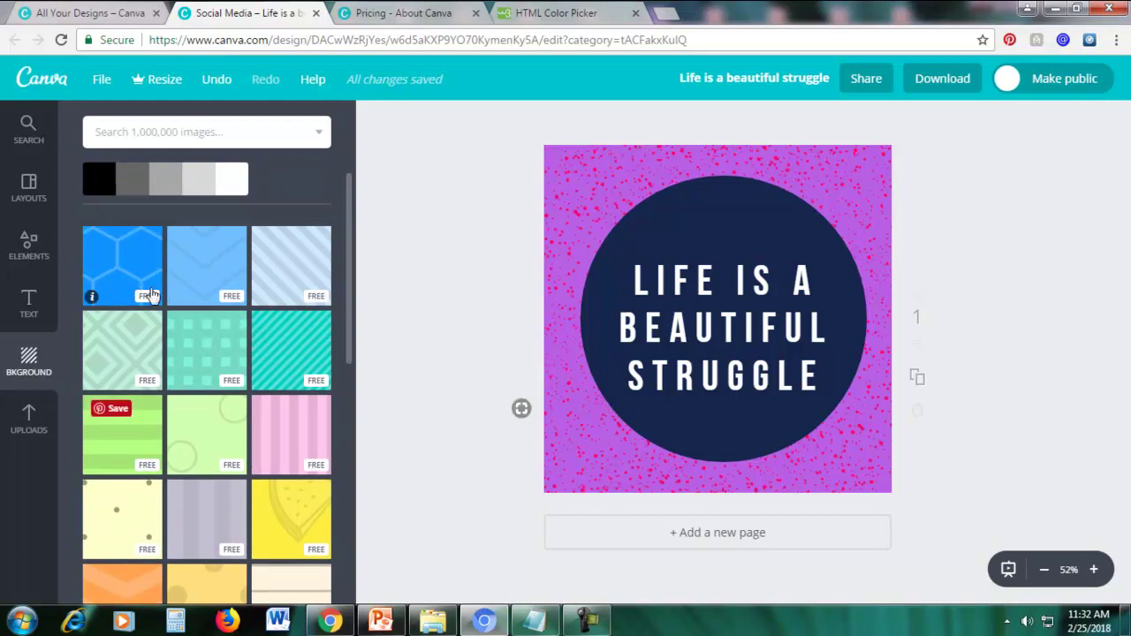
scroll(185, 303, up, 2)
scroll(186, 303, up, 1)
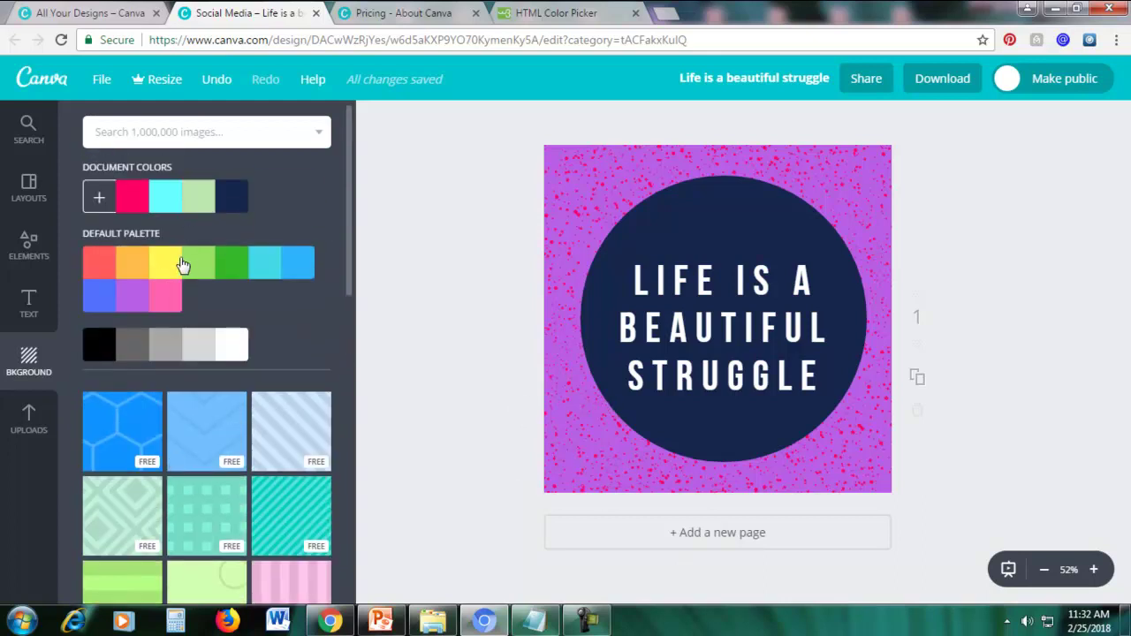
scroll(182, 265, down, 2)
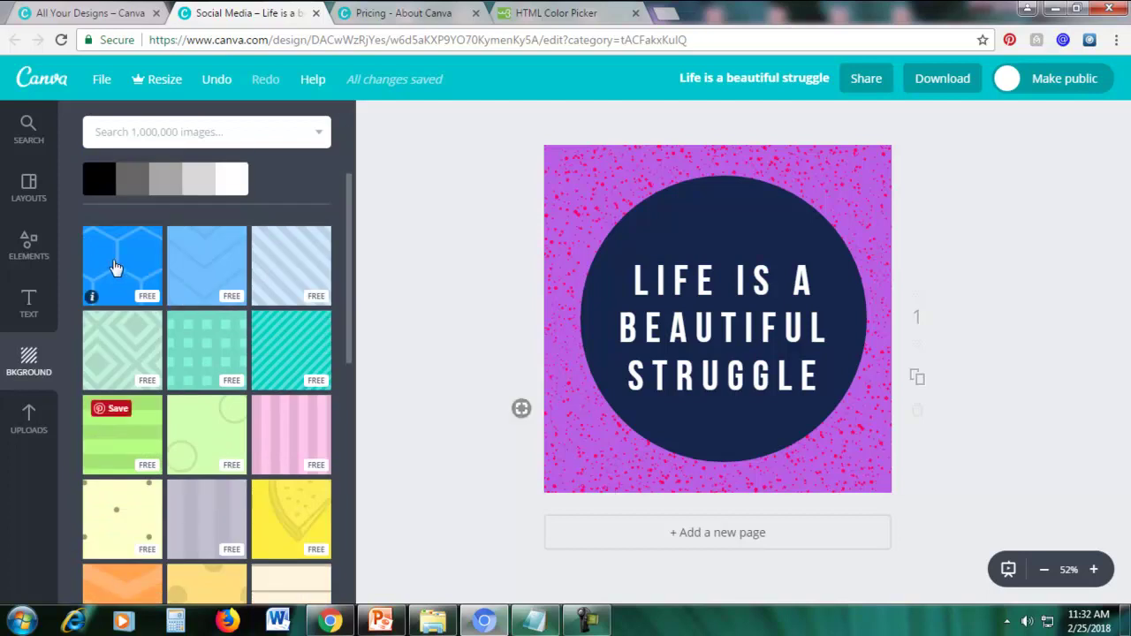
click(120, 268)
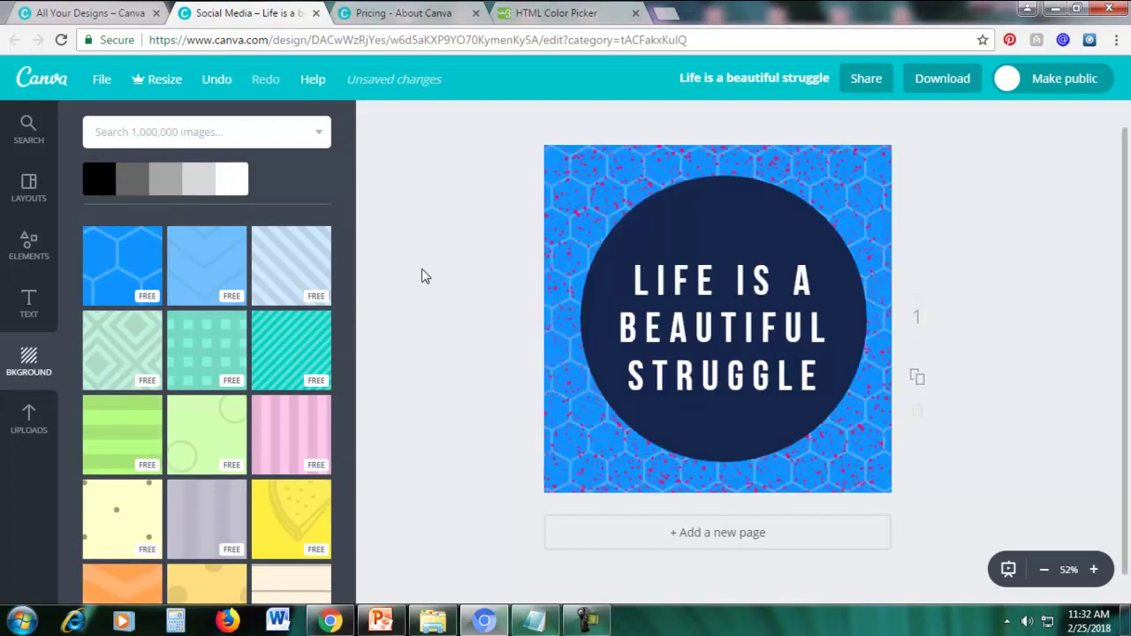
click(217, 273)
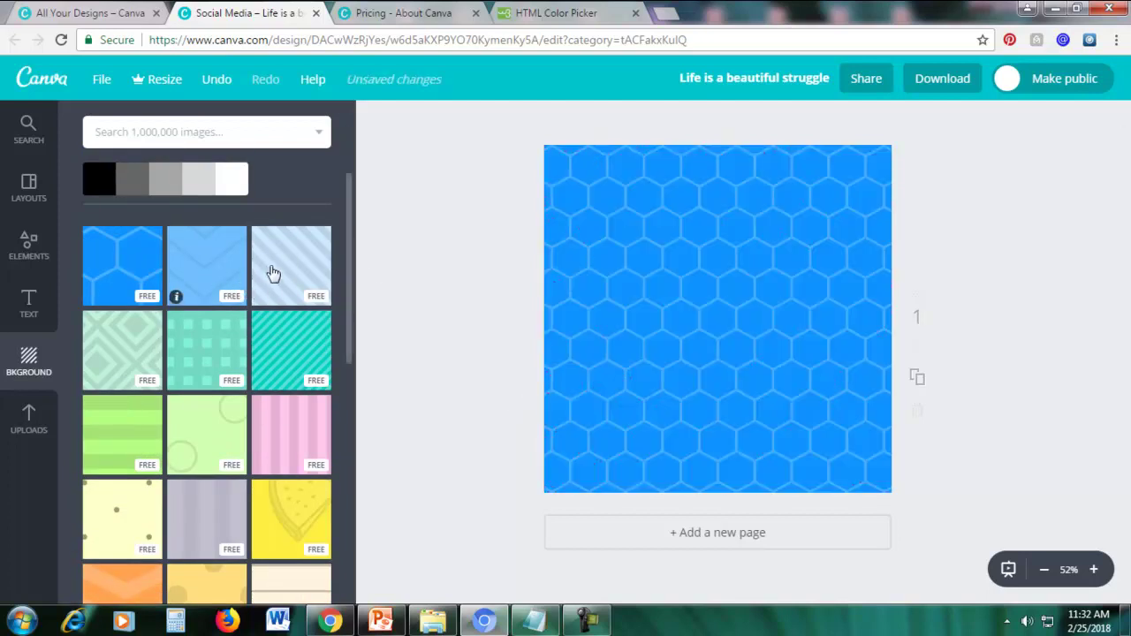
click(282, 272)
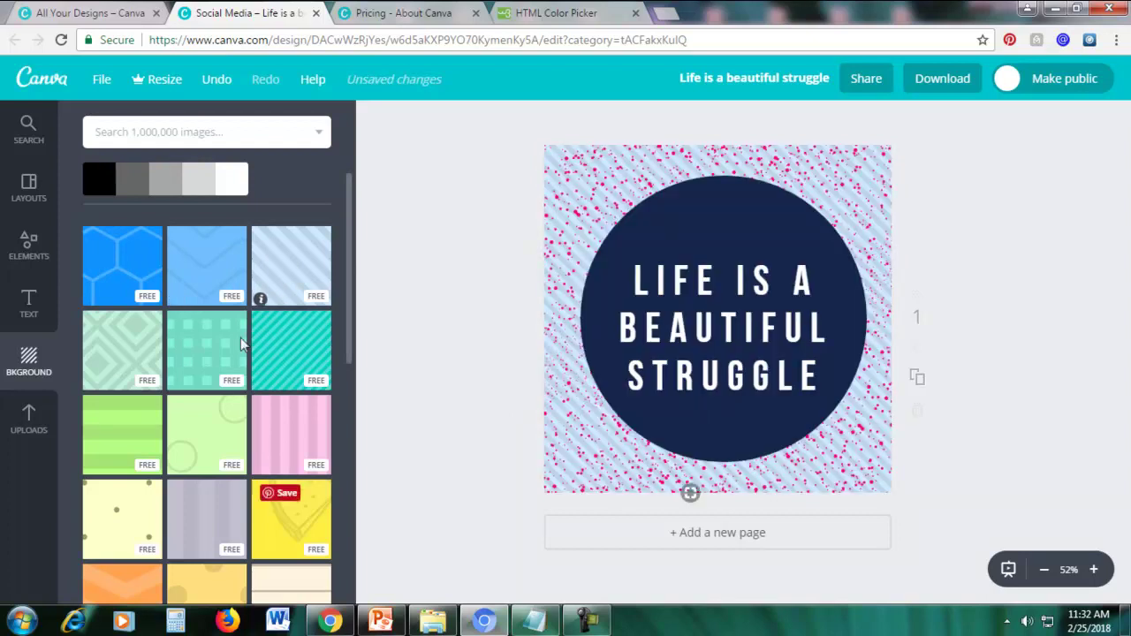
Step: Browse the free background patterns and plain textures for other options
scroll(127, 397, down, 1)
scroll(127, 394, down, 3)
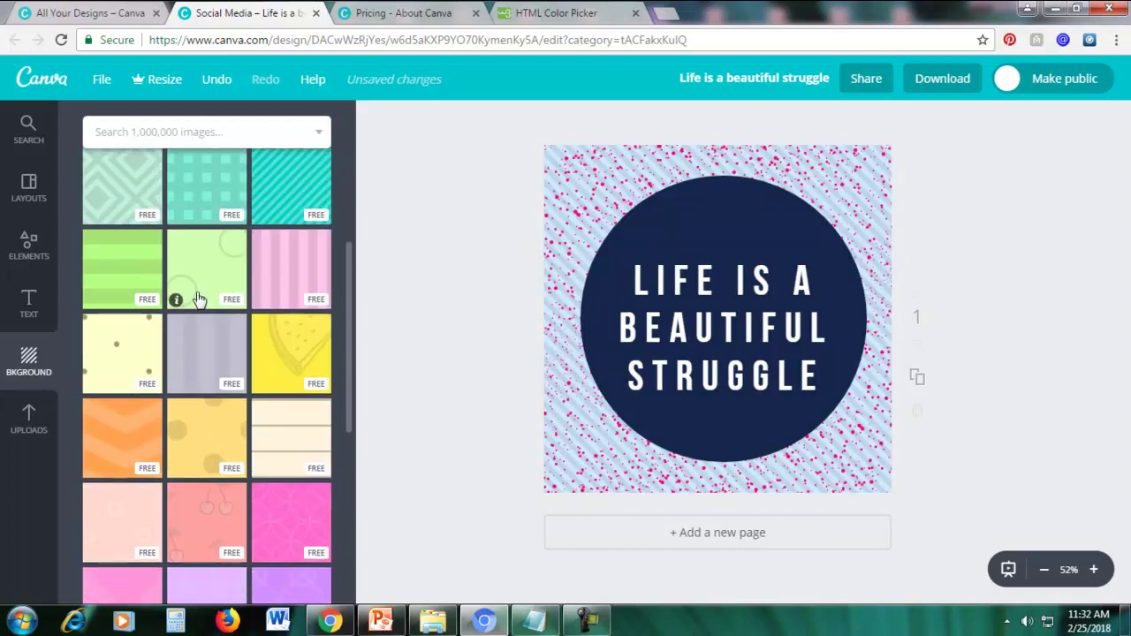
scroll(225, 424, down, 10)
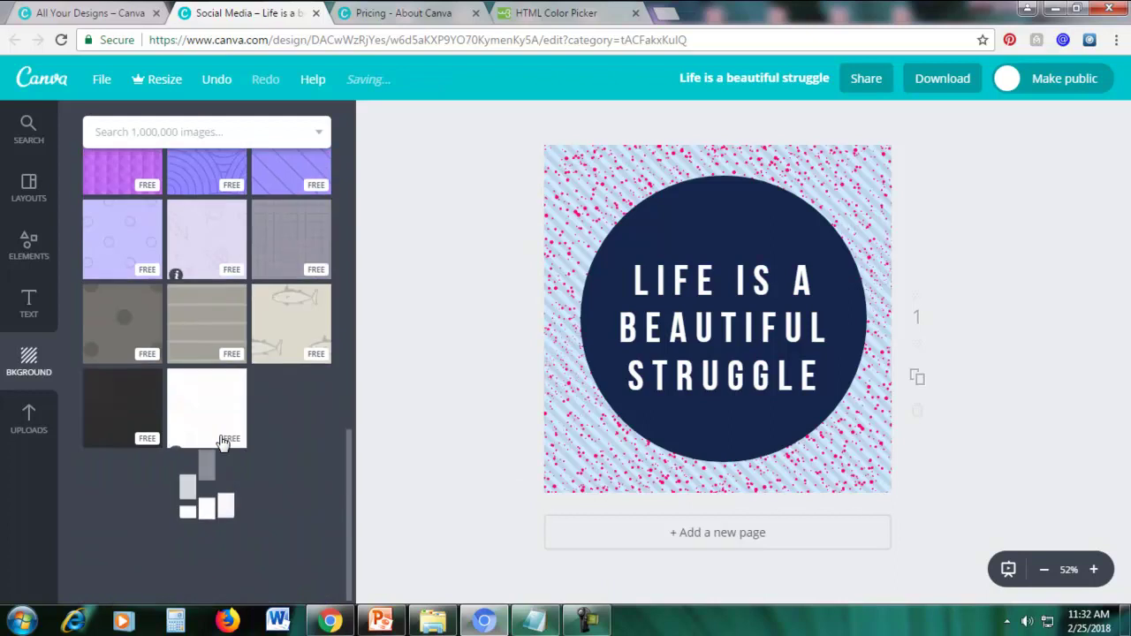
scroll(247, 415, down, 3)
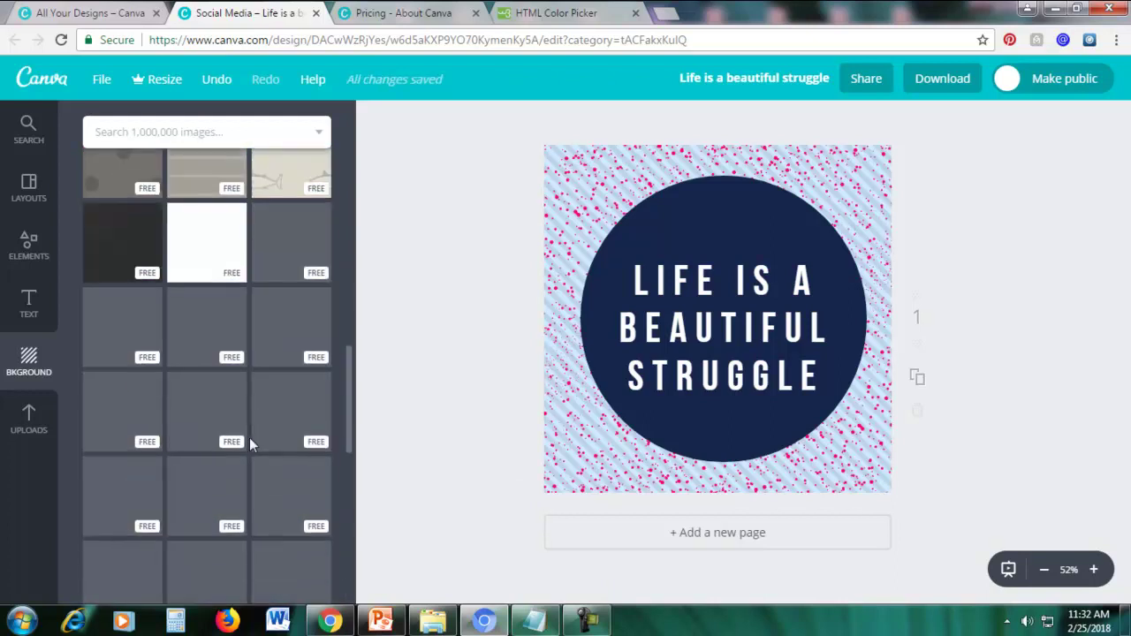
scroll(212, 371, up, 2)
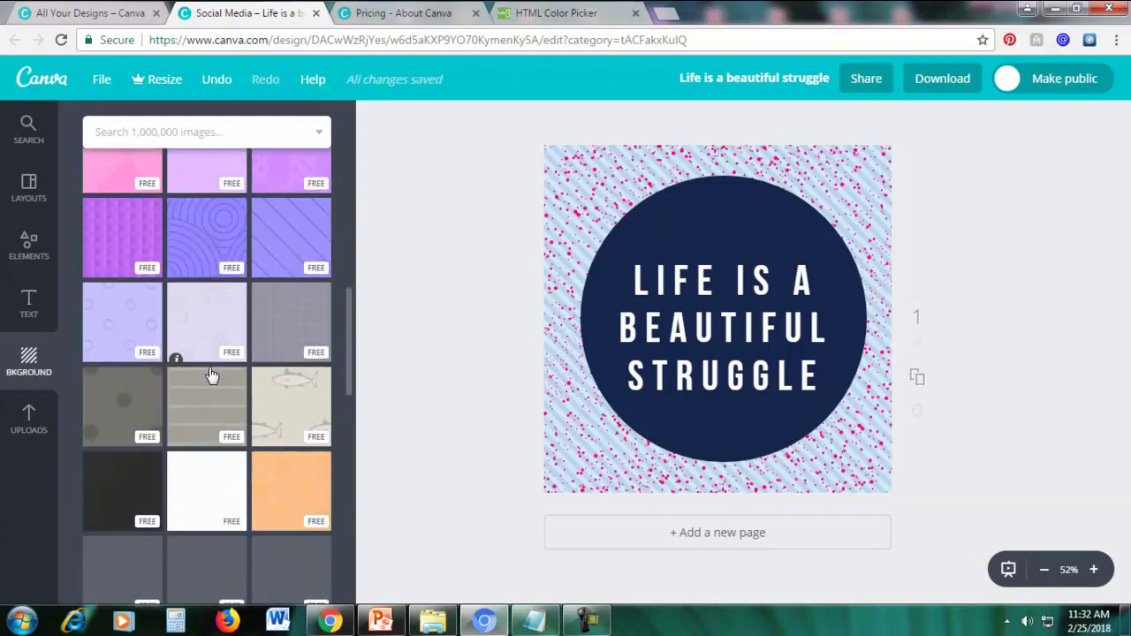
scroll(208, 382, down, 1)
scroll(210, 394, down, 4)
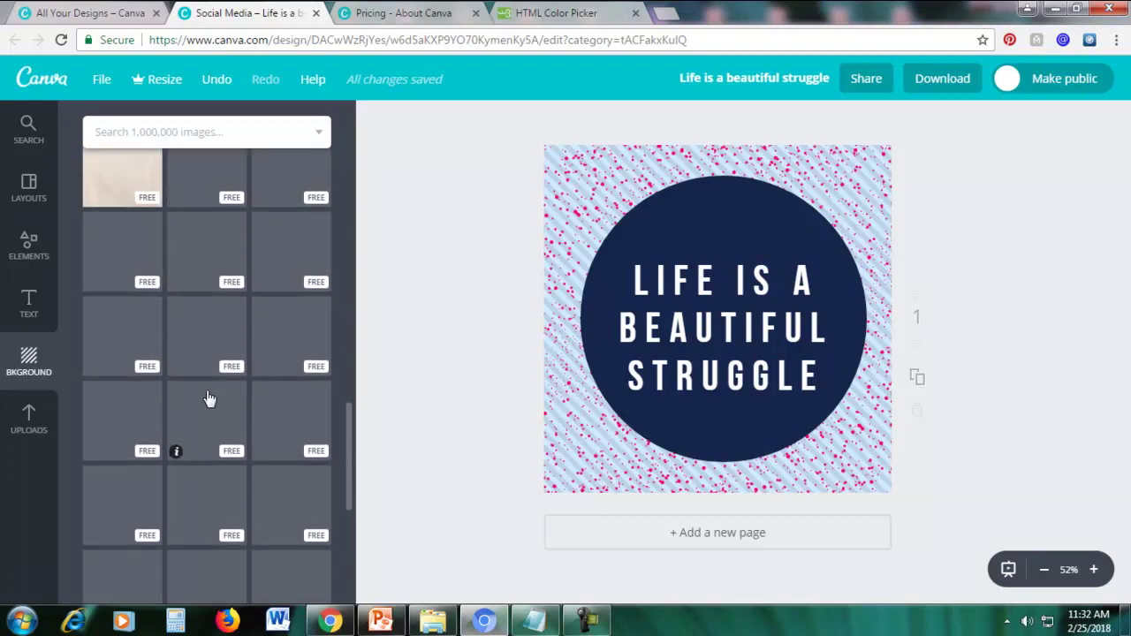
scroll(212, 398, up, 3)
scroll(192, 409, down, 4)
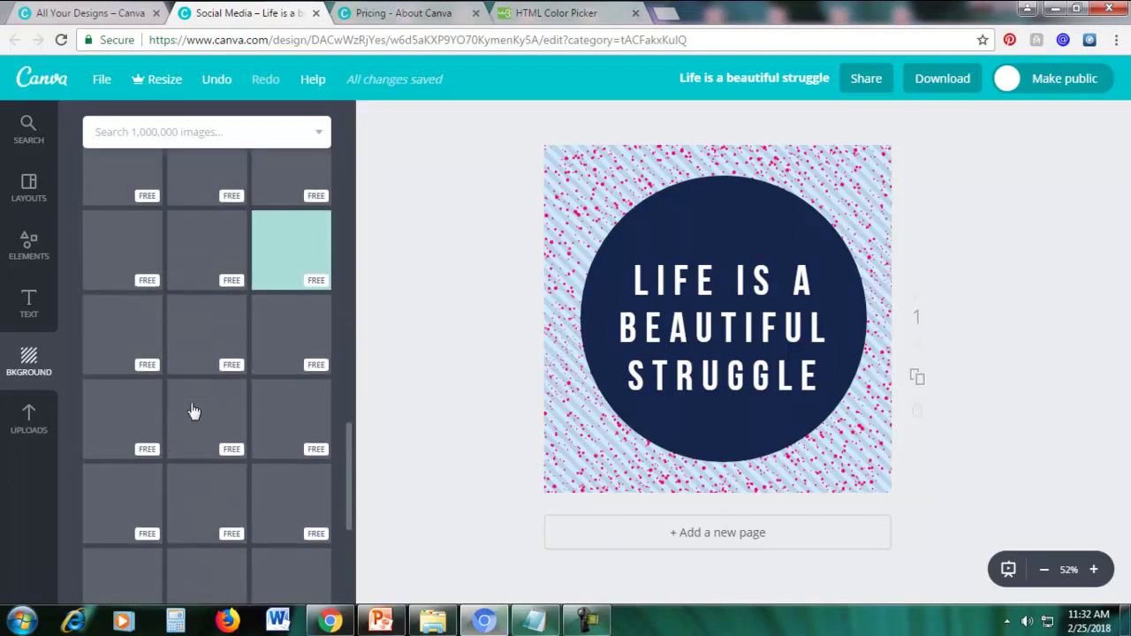
scroll(192, 412, up, 2)
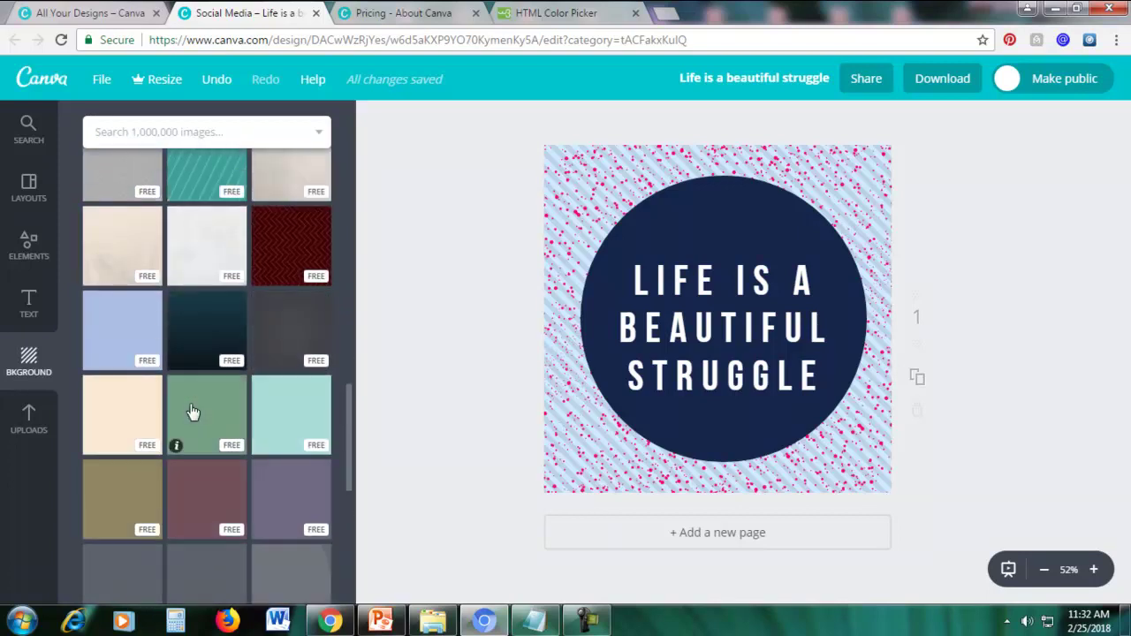
scroll(192, 412, down, 3)
Step: Try the free bright pink and light pink patterns as the design's background
scroll(192, 412, up, 10)
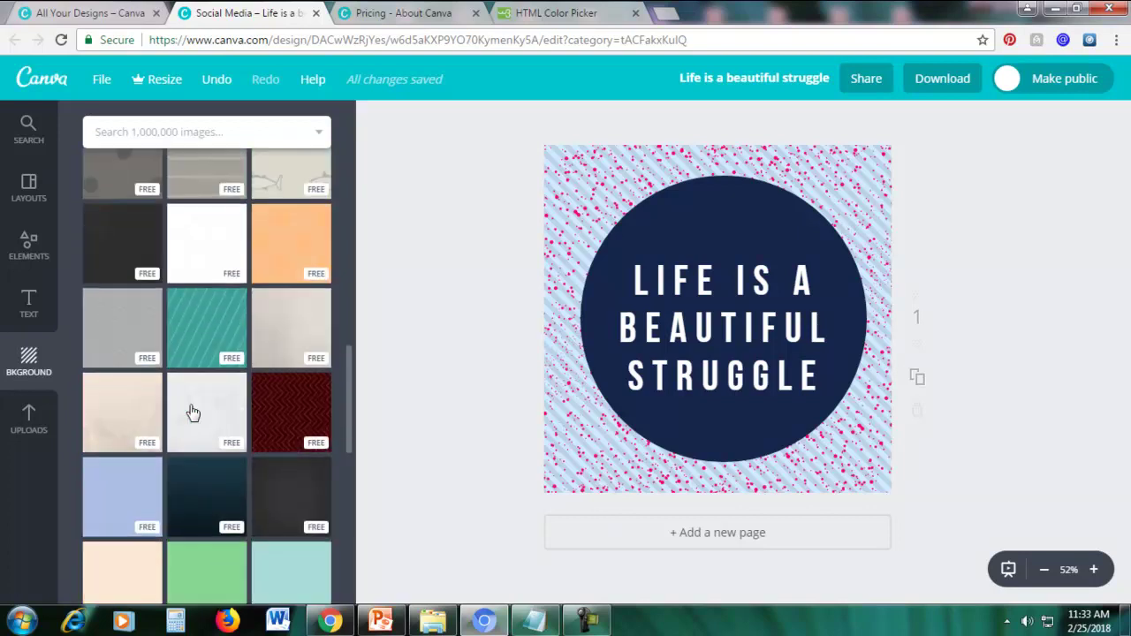
click(292, 329)
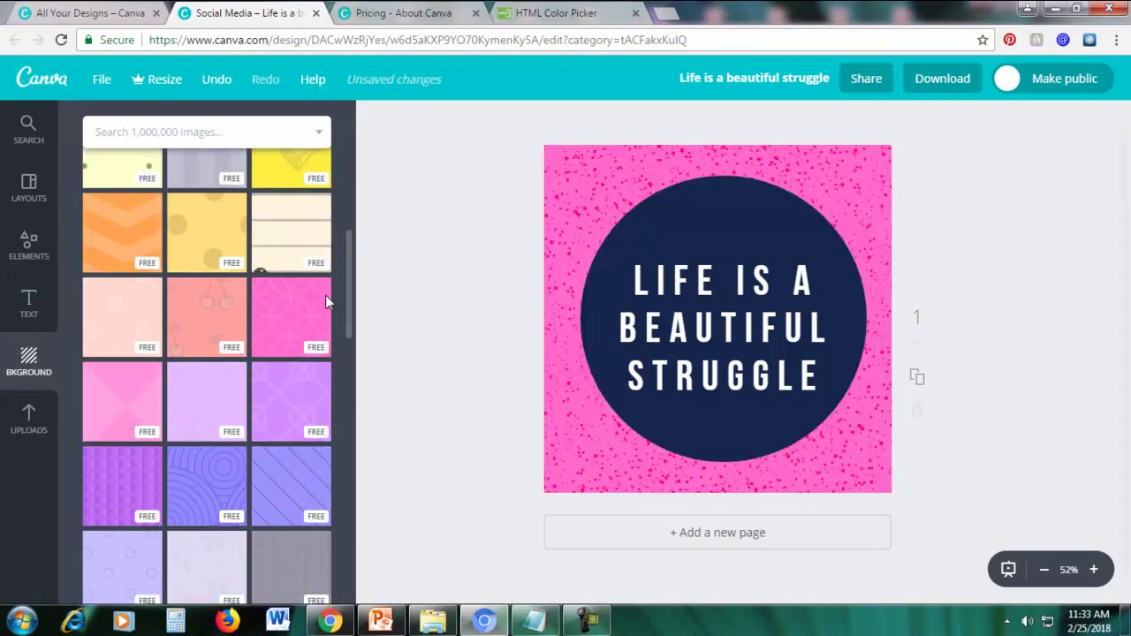
click(117, 397)
click(296, 320)
Step: Try the $1 USD purple flower photo as the background and inspect it up close for a watermark
scroll(291, 316, up, 5)
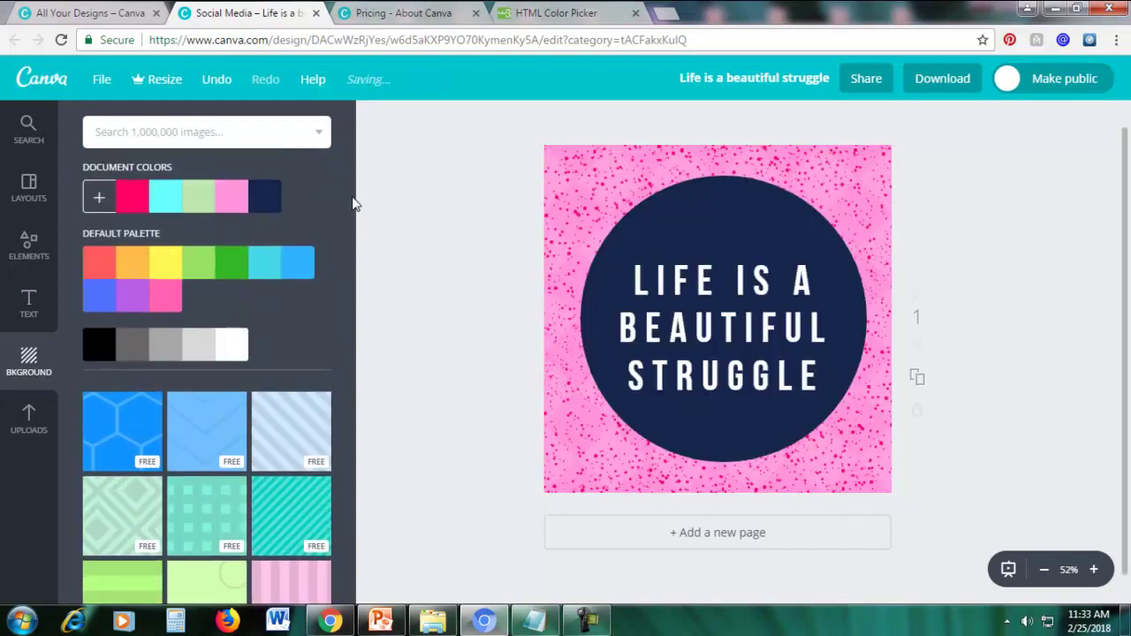
drag(350, 203, 340, 576)
scroll(332, 450, down, 3)
scroll(318, 422, up, 4)
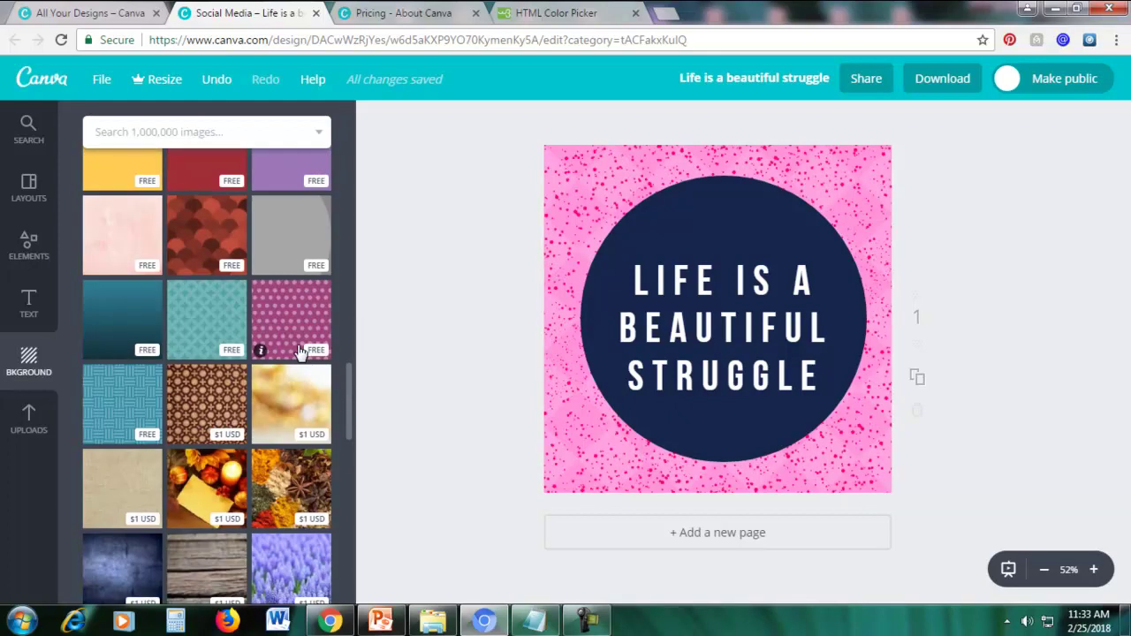
scroll(298, 353, down, 2)
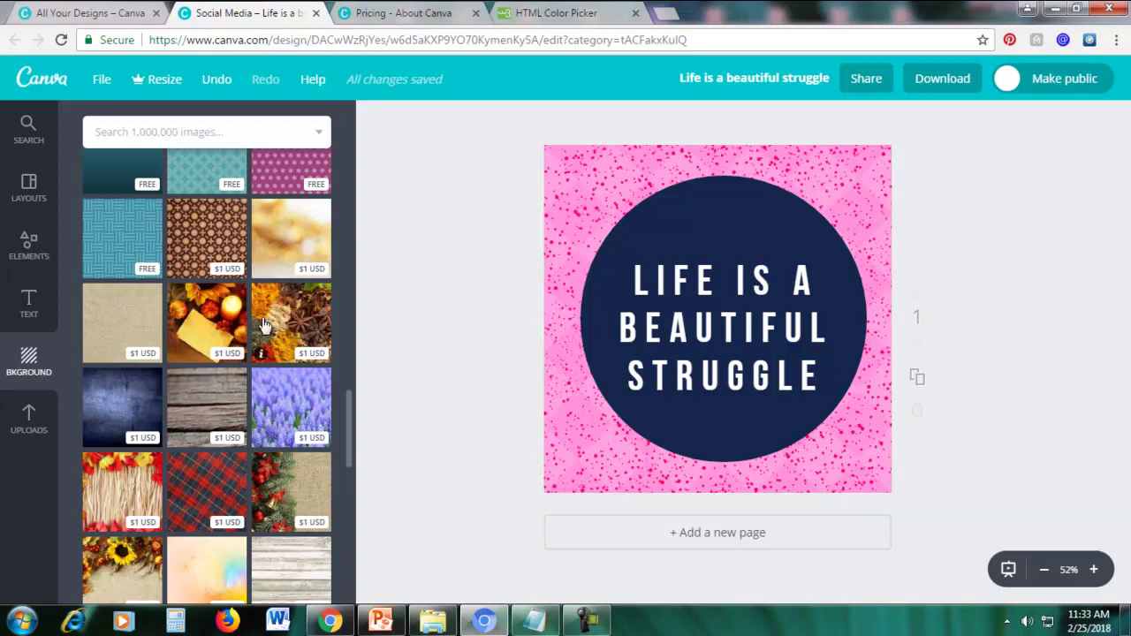
click(278, 408)
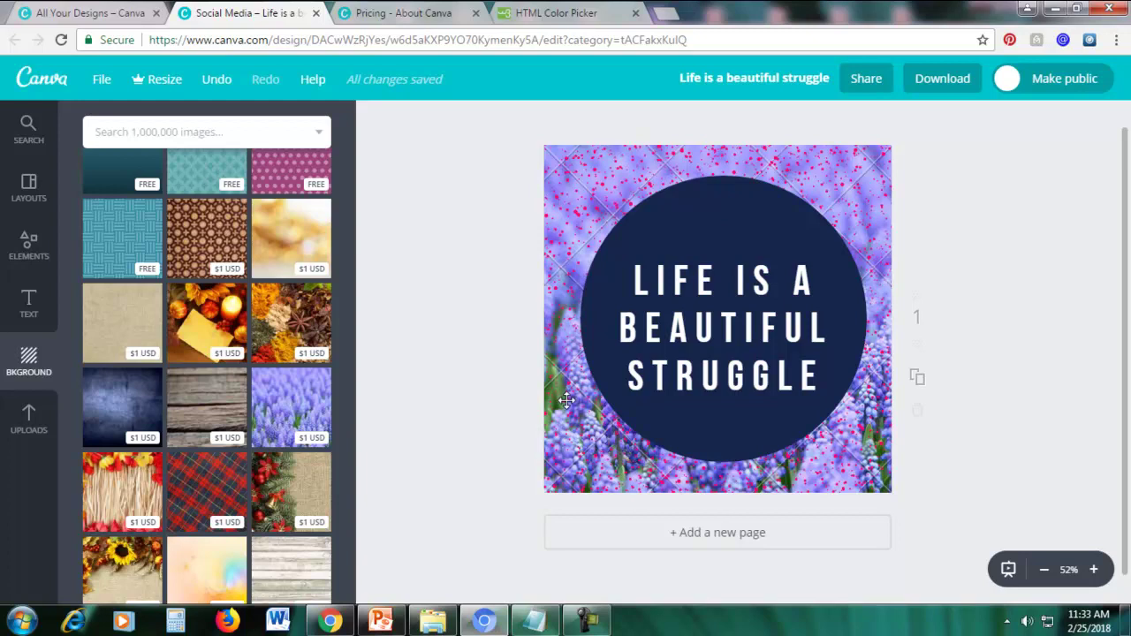
click(1093, 569)
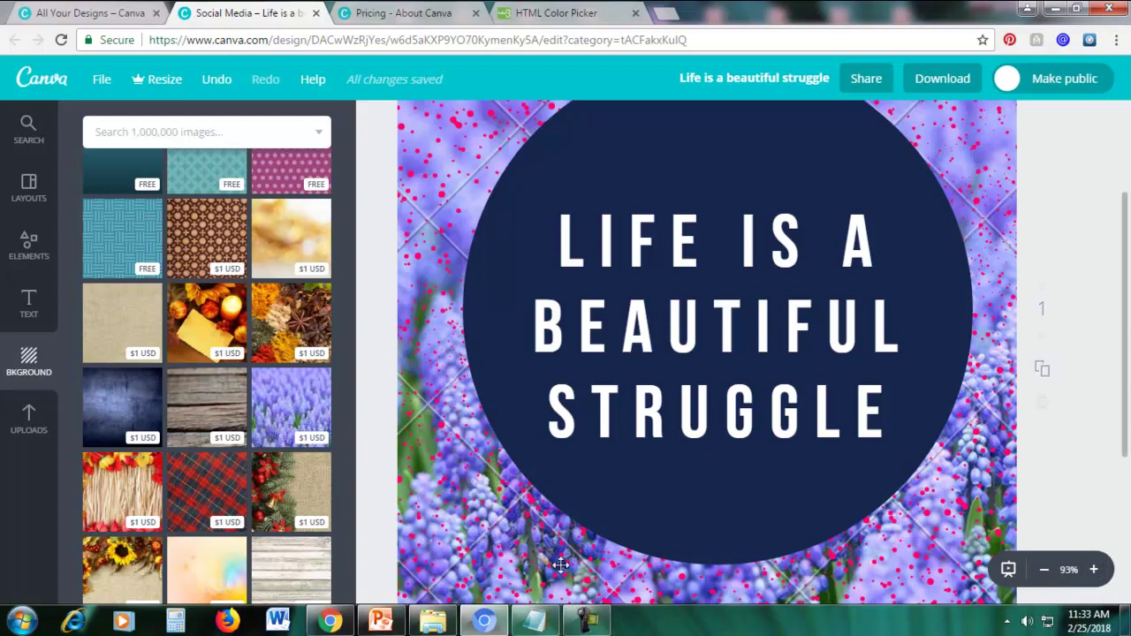
click(1043, 570)
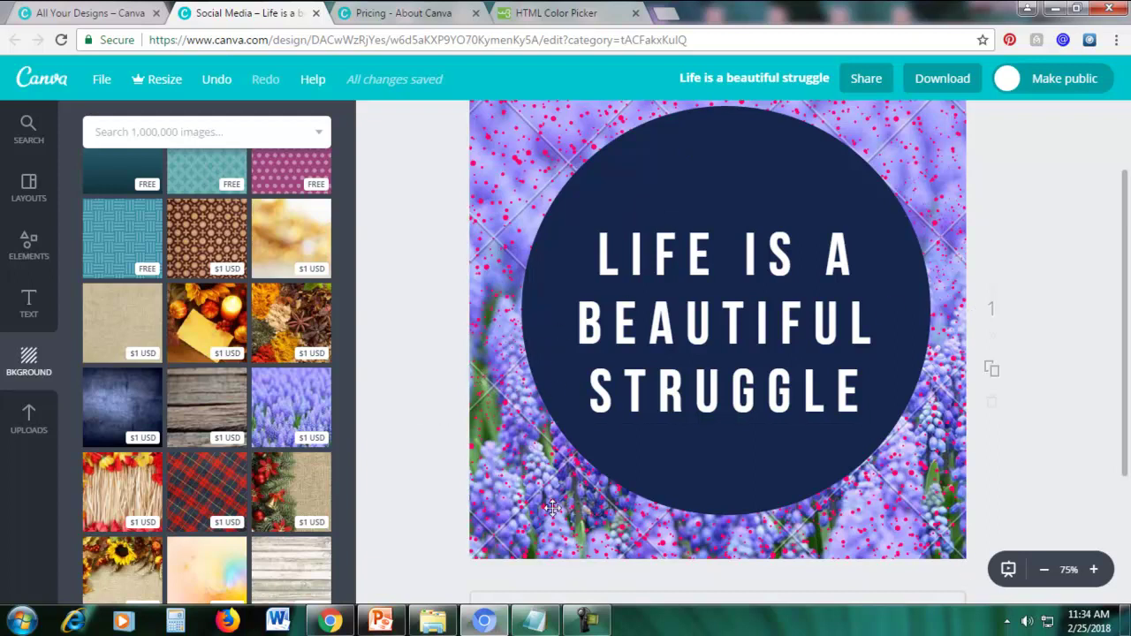
click(1044, 570)
Step: Replace the background with the free magenta polka-dot pattern and check the design up close
scroll(296, 335, up, 3)
click(285, 480)
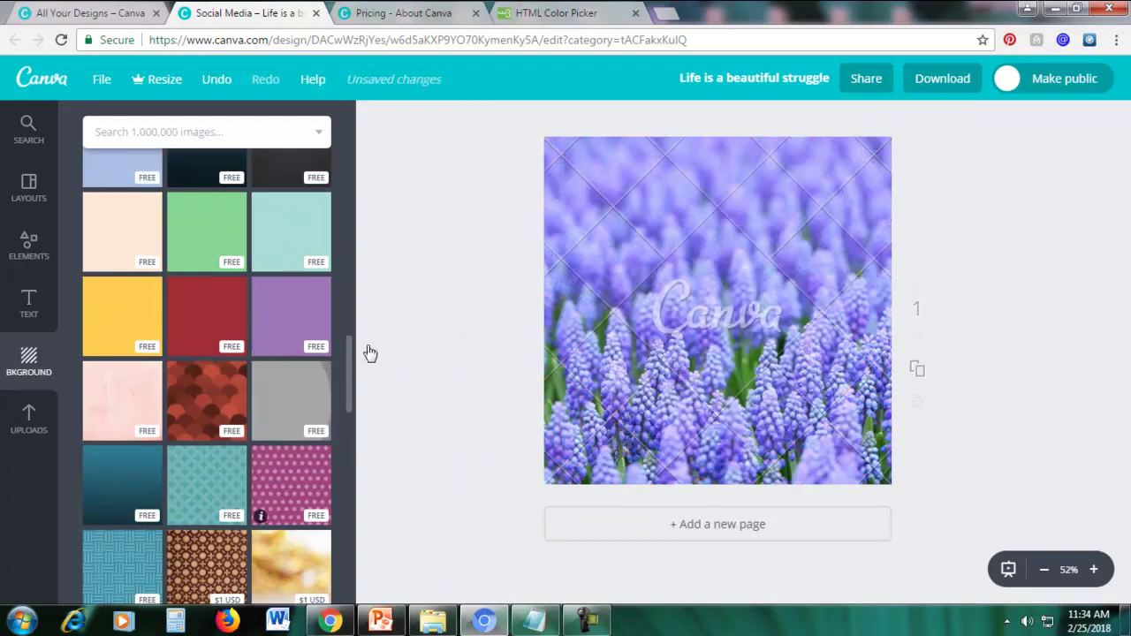
click(1094, 570)
scroll(1093, 307, up, 1)
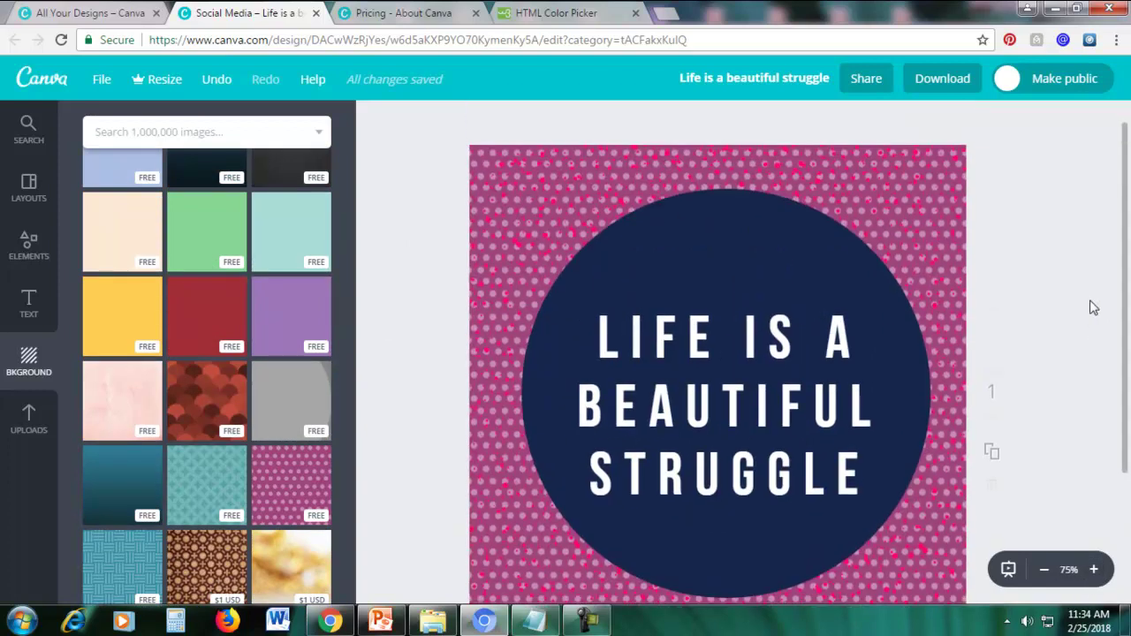
scroll(1091, 384, down, 3)
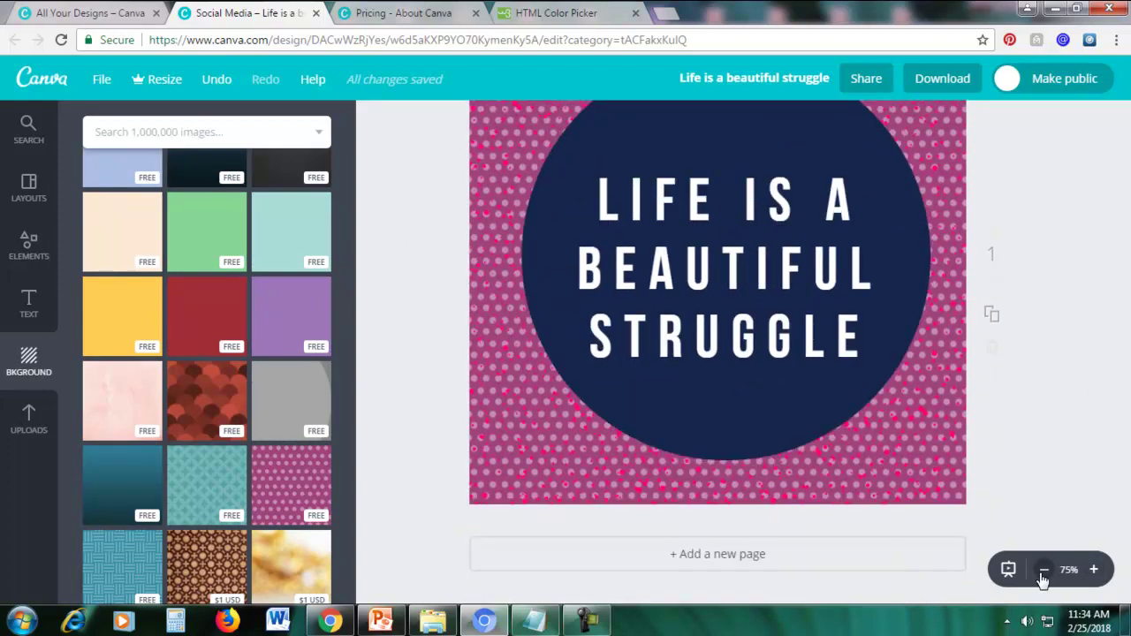
click(1043, 569)
scroll(1040, 424, up, 1)
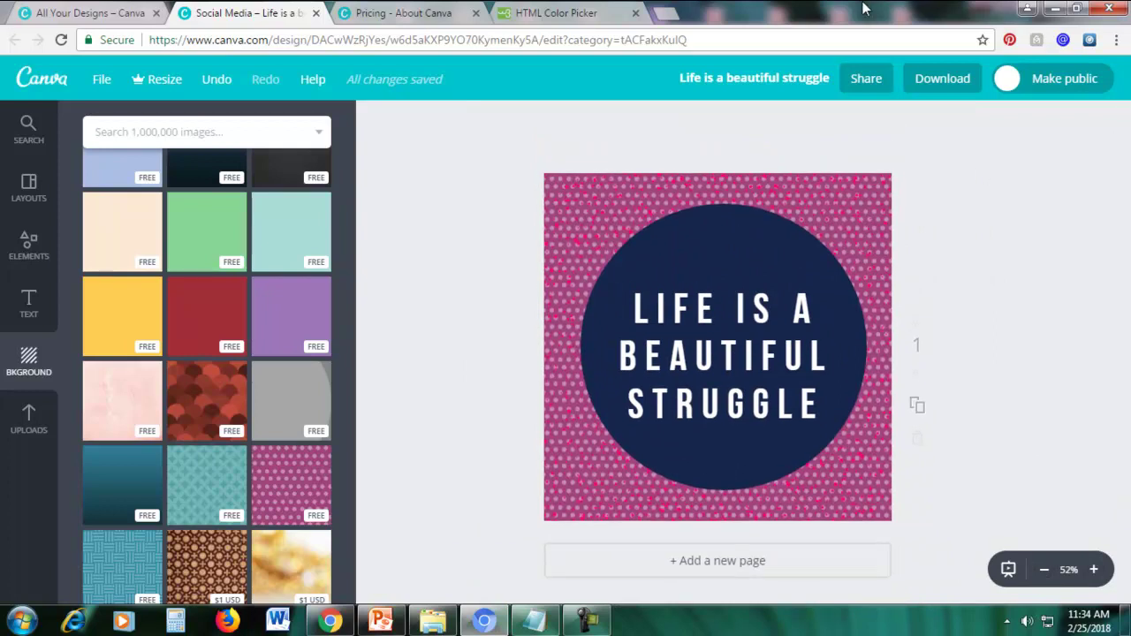
Step: Download the finished design as a JPG file
click(931, 81)
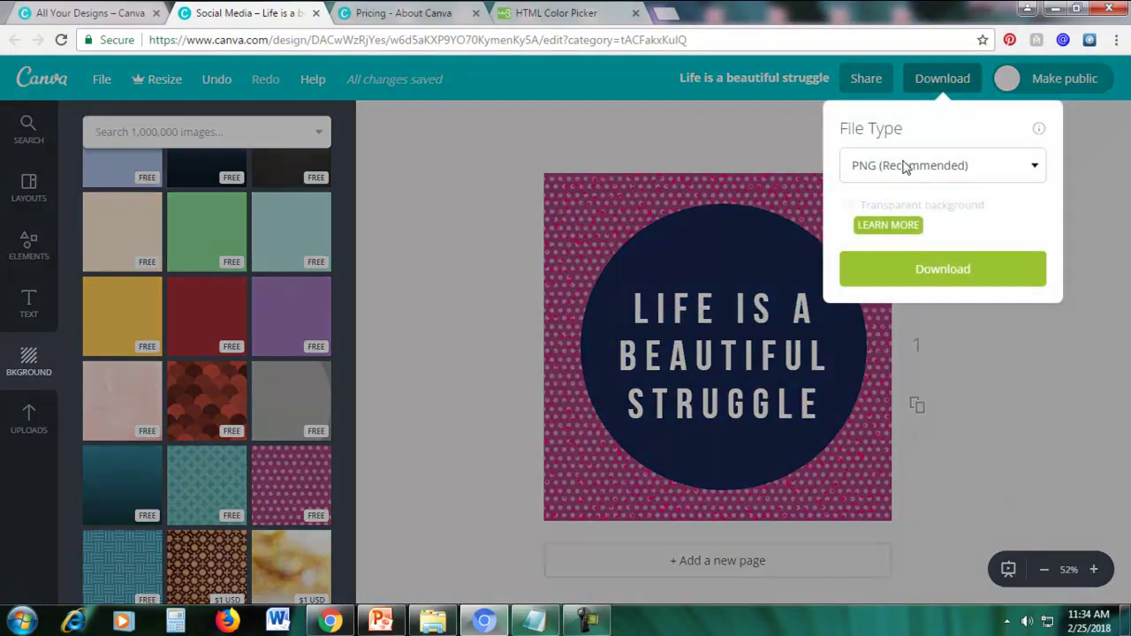
click(904, 168)
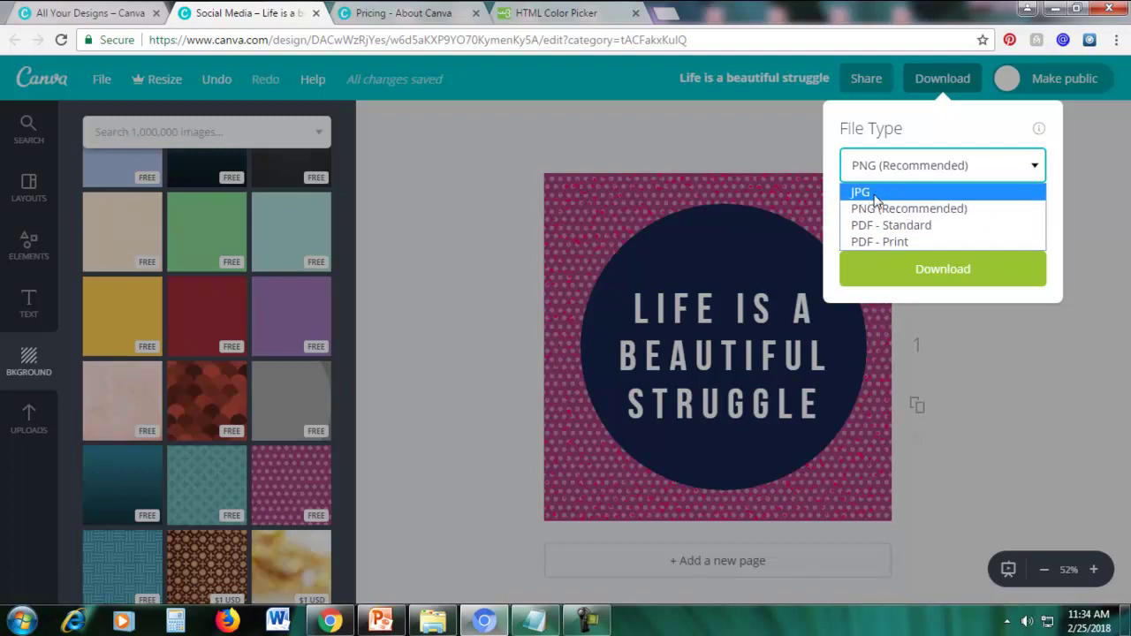
click(874, 194)
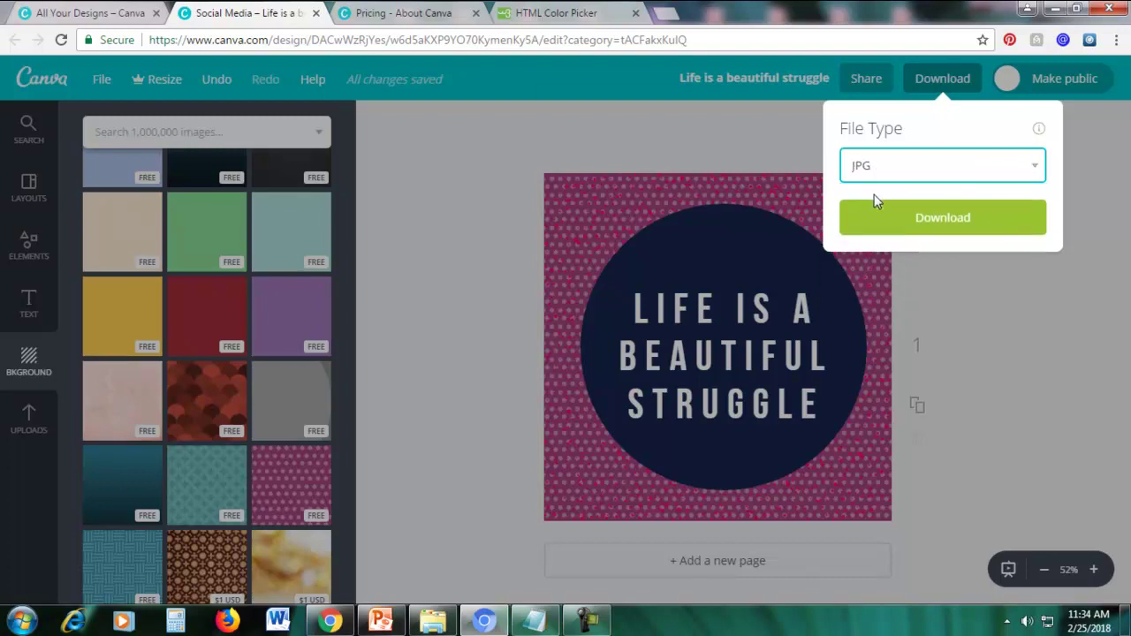
click(902, 226)
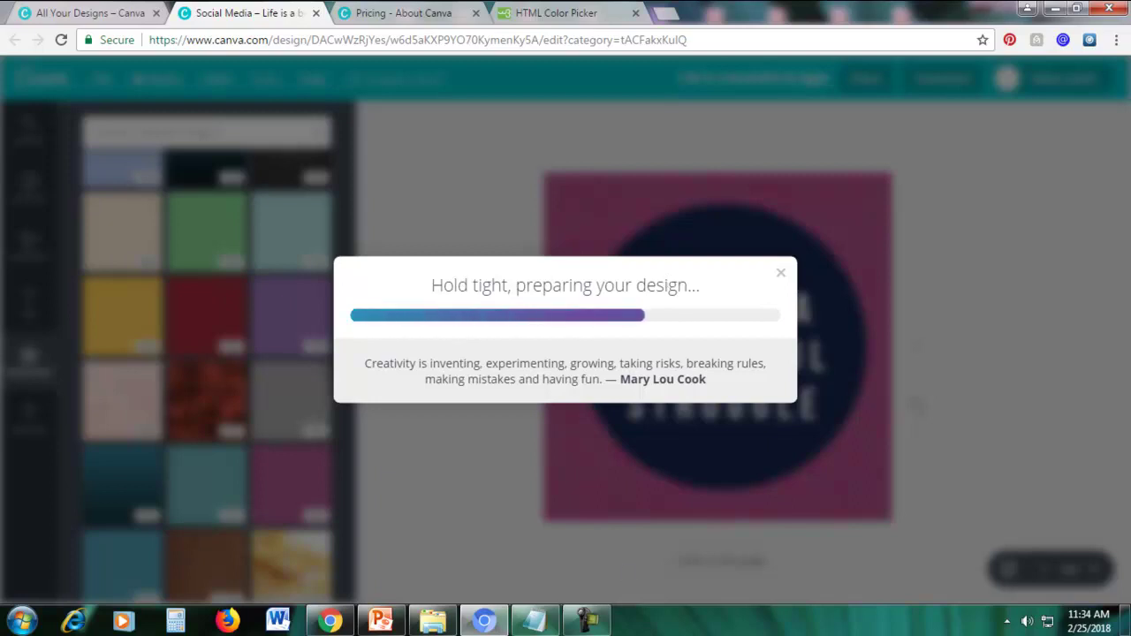
click(587, 621)
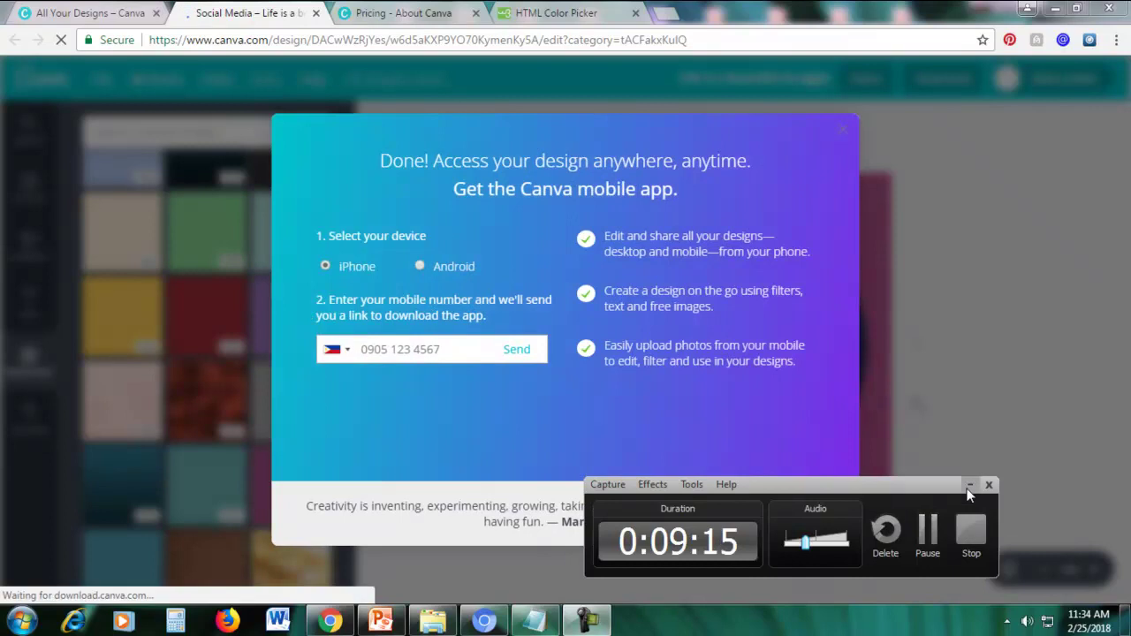
click(970, 484)
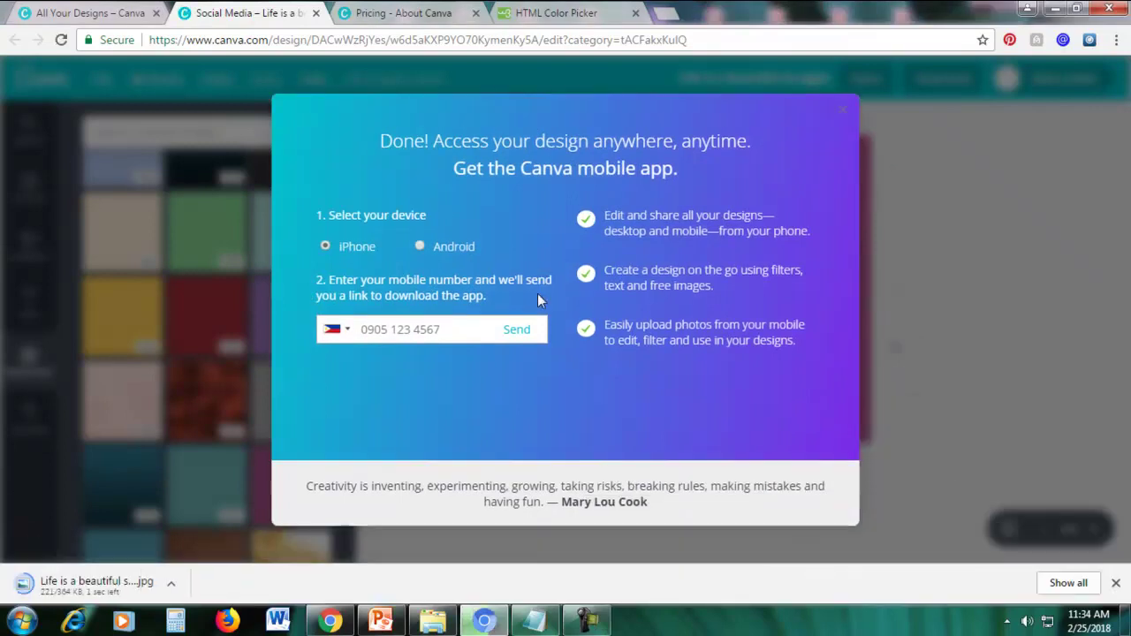
Step: Dismiss the mobile app offer and open the downloaded JPG to view the finished graphic
click(844, 110)
click(81, 590)
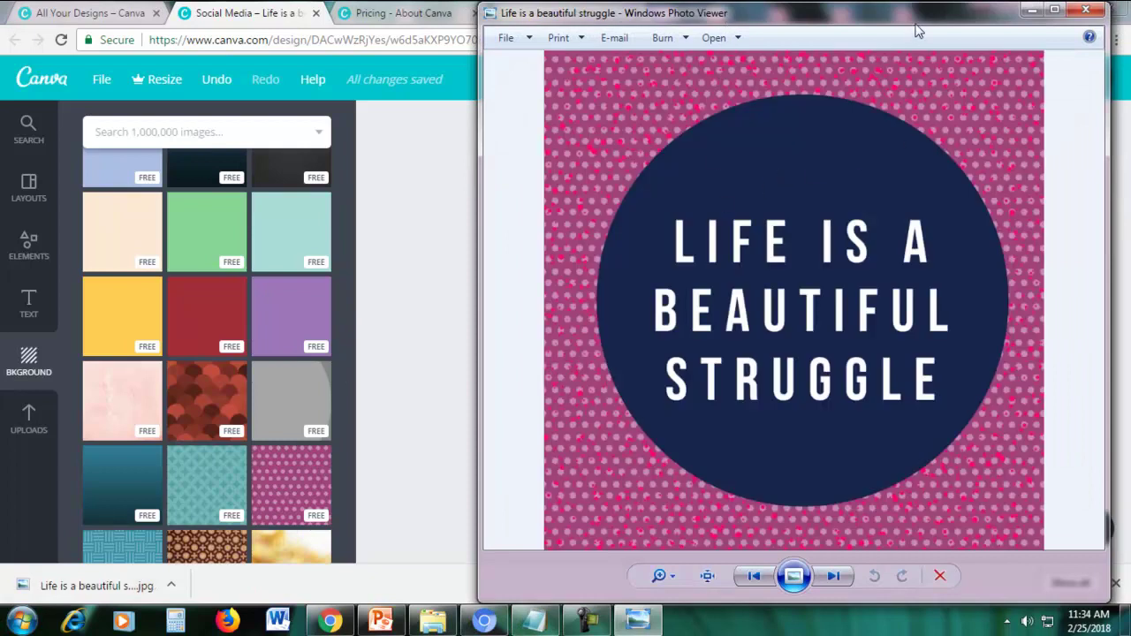
Step: Minimize the photo viewer showing the downloaded graphic and return to the design in Canva
drag(916, 27, 739, 26)
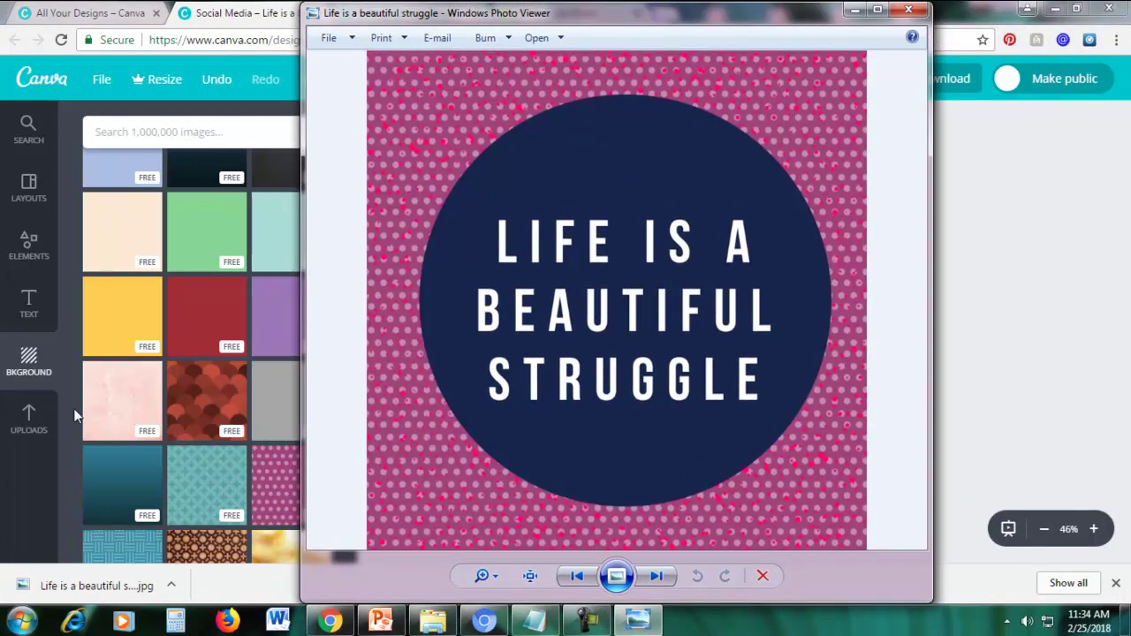
click(853, 11)
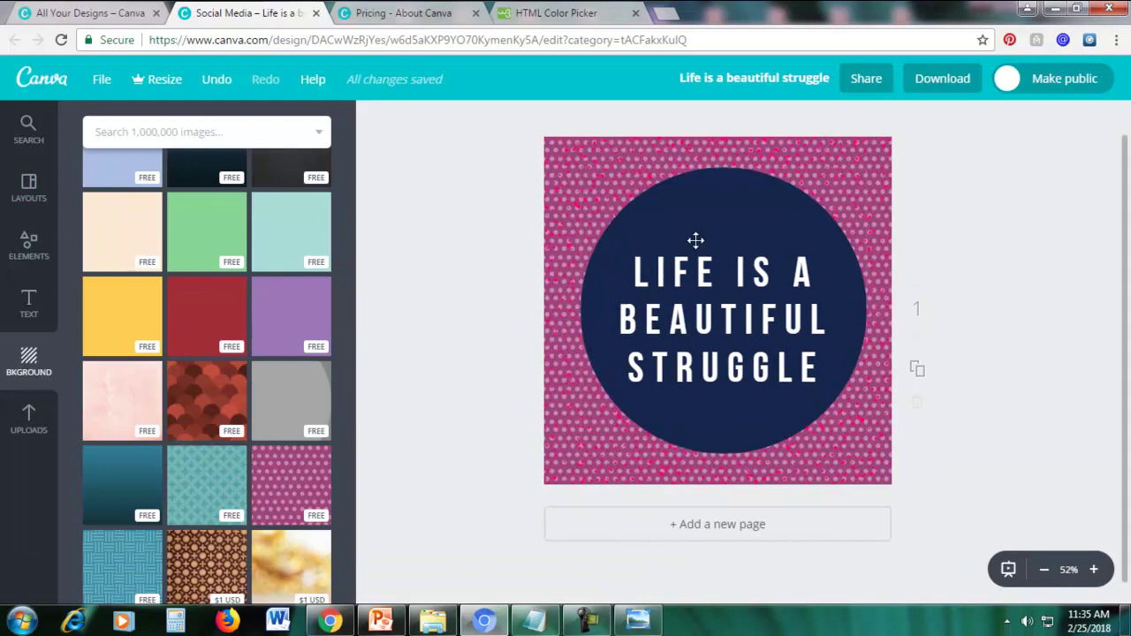
Step: Browse the Canva layouts and replace the page content with the free yellow "Bachelor No More!" layout
click(29, 194)
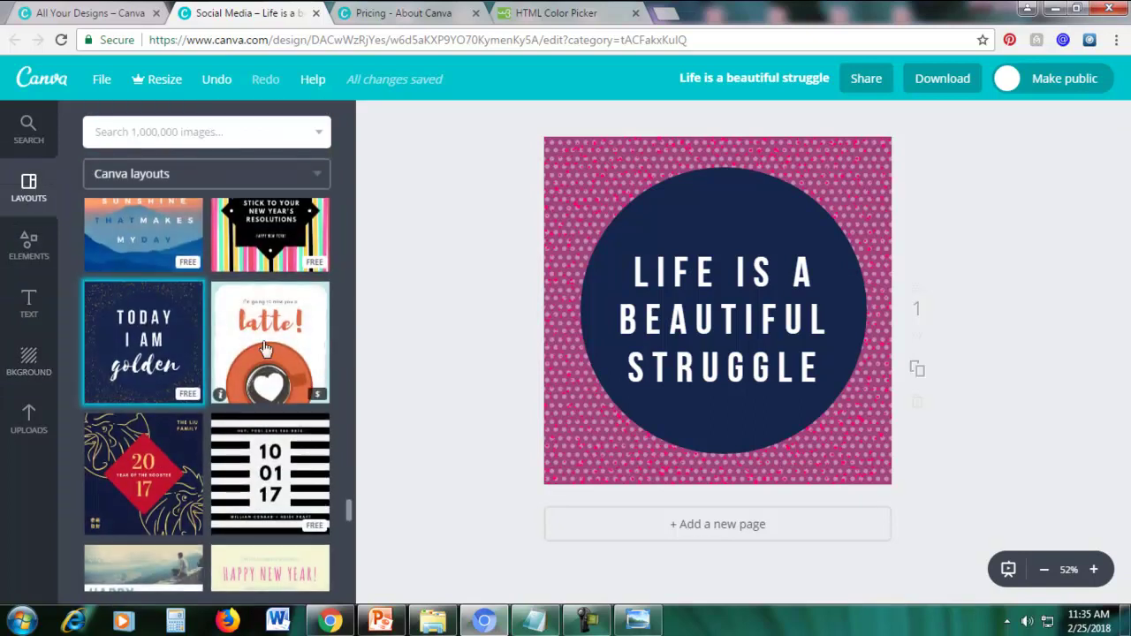
scroll(265, 354, up, 2)
scroll(265, 356, up, 6)
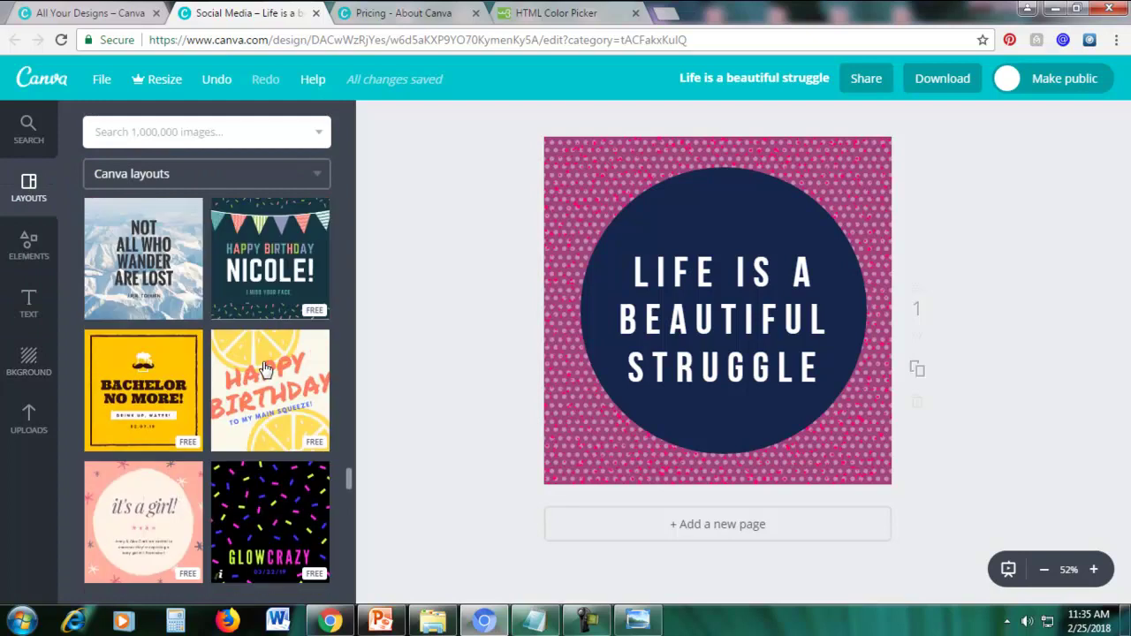
scroll(263, 367, down, 3)
scroll(264, 368, up, 3)
scroll(265, 372, down, 3)
scroll(265, 370, down, 4)
scroll(265, 370, up, 8)
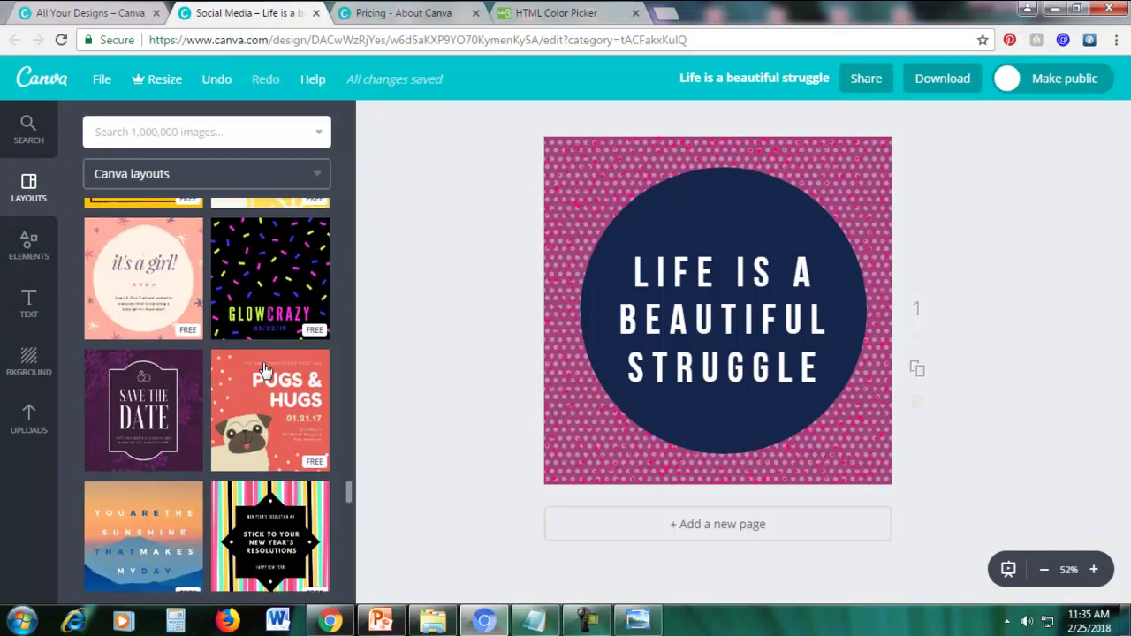
scroll(240, 399, down, 2)
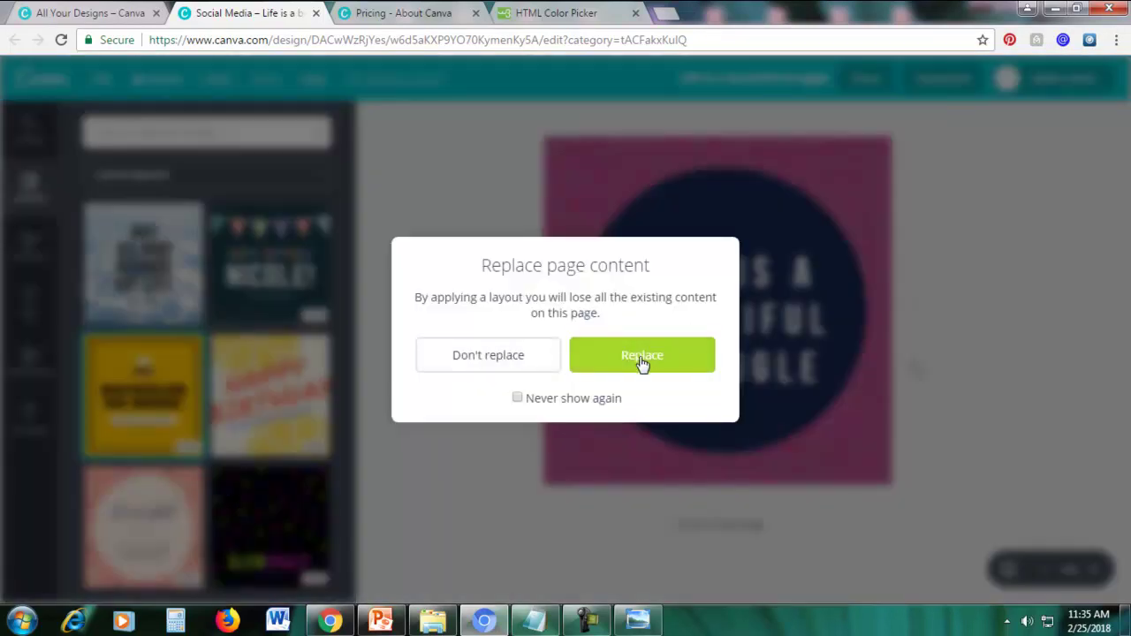
click(641, 362)
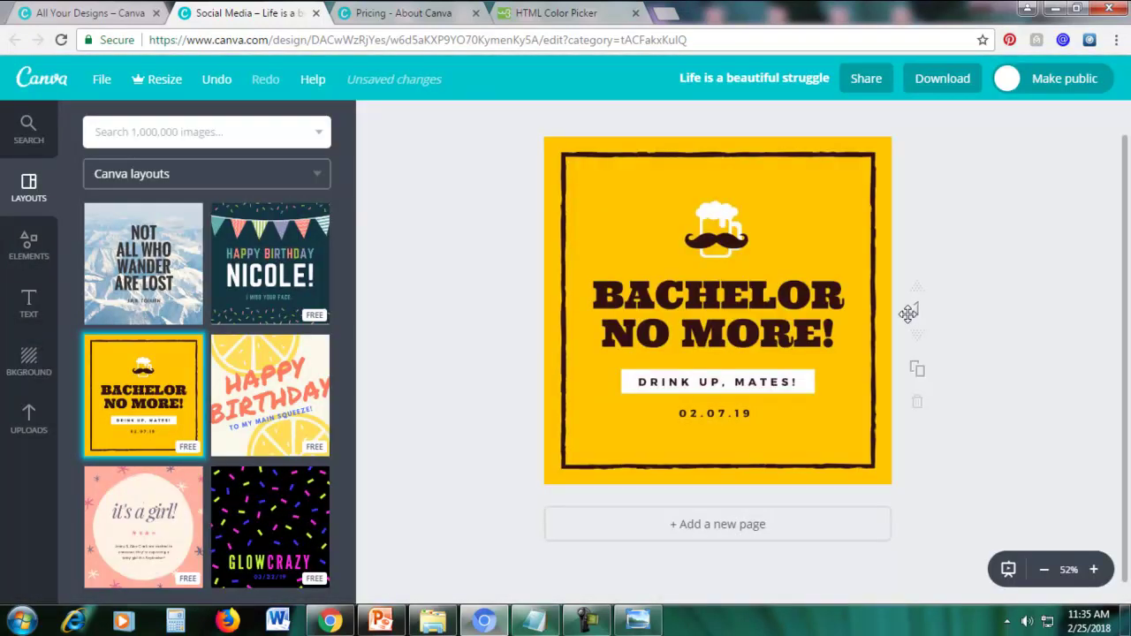